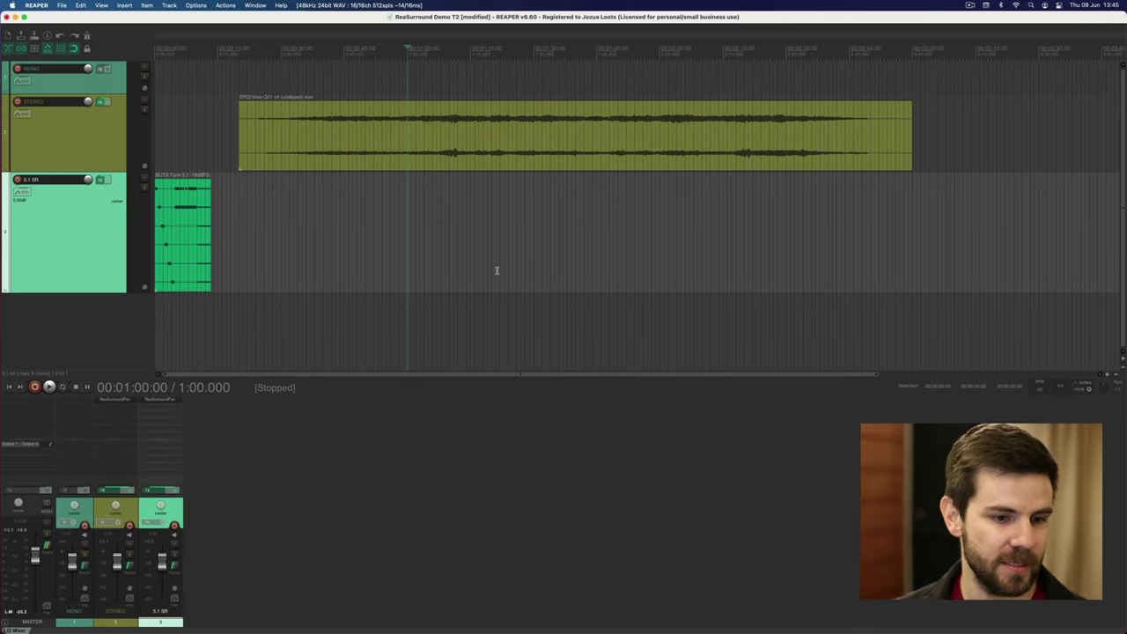
# - Insert a new track at the top of the project and name it 'subMASTER 5.1'
pyautogui.doubleClick(281, 498)
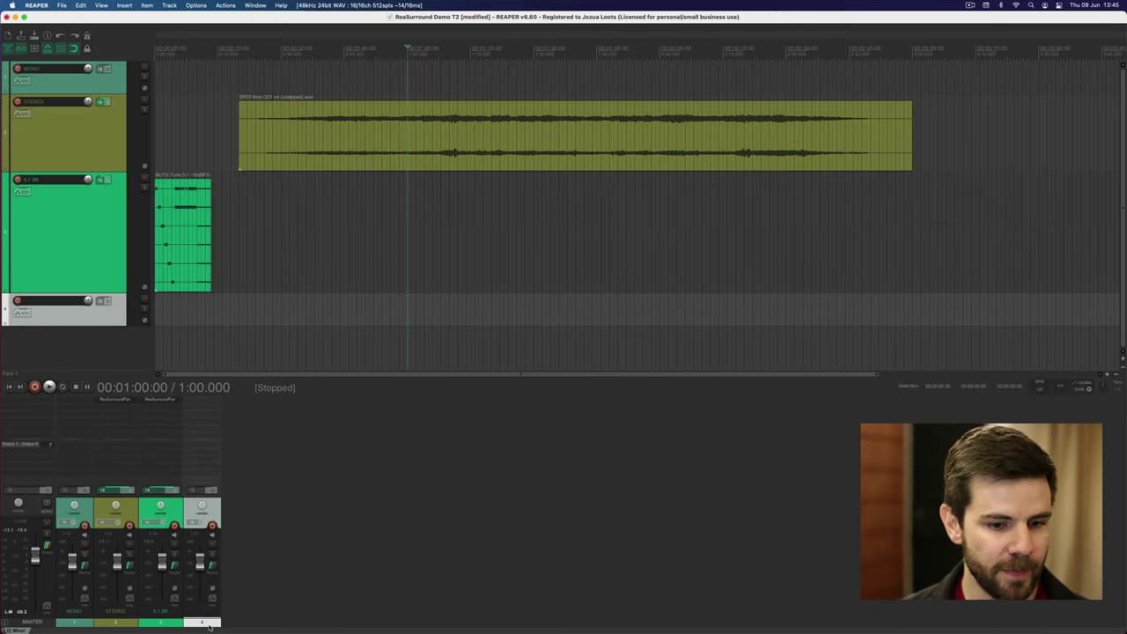
pyautogui.moveTo(209, 625); pyautogui.dragTo(67, 622)
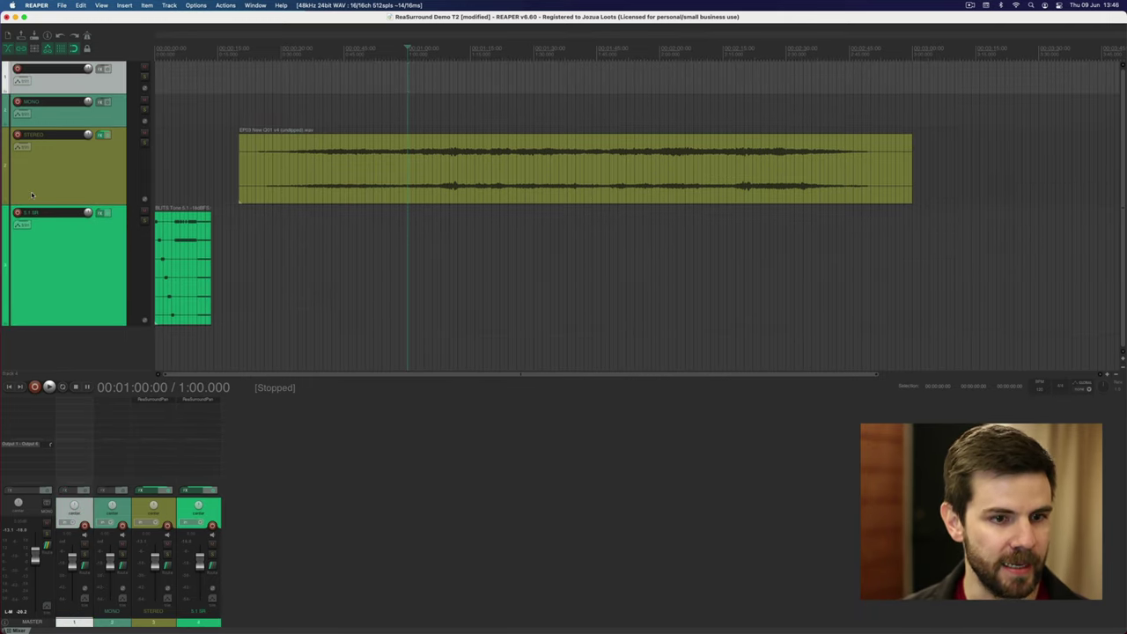
pyautogui.press('s')
pyautogui.doubleClick(71, 70)
pyautogui.write('subMASTER 5.1')
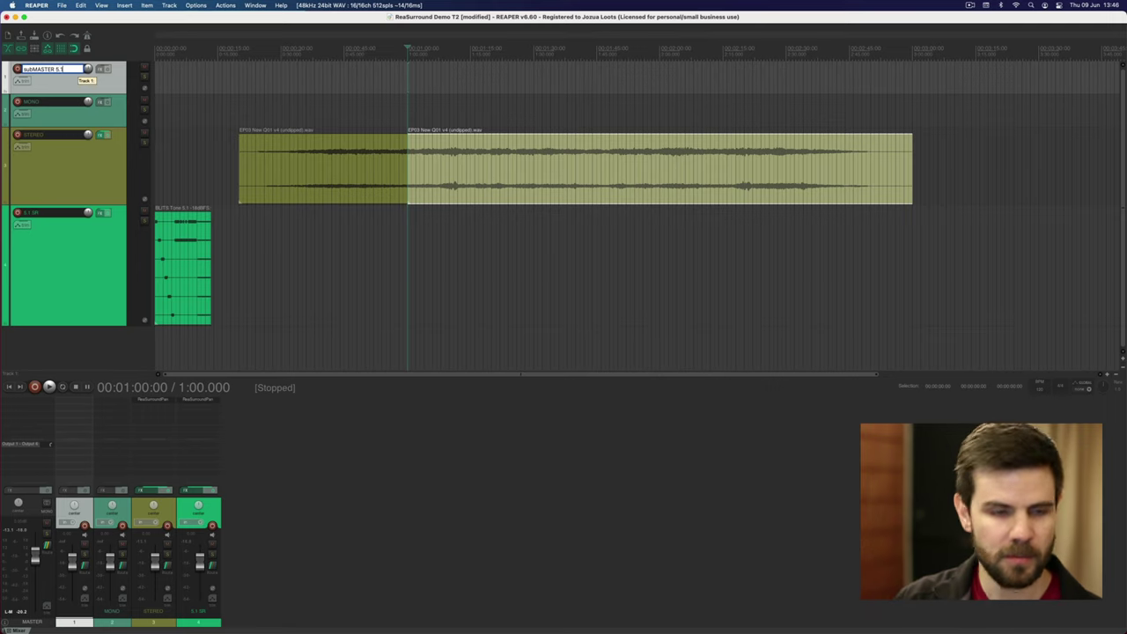
pyautogui.press('Return')
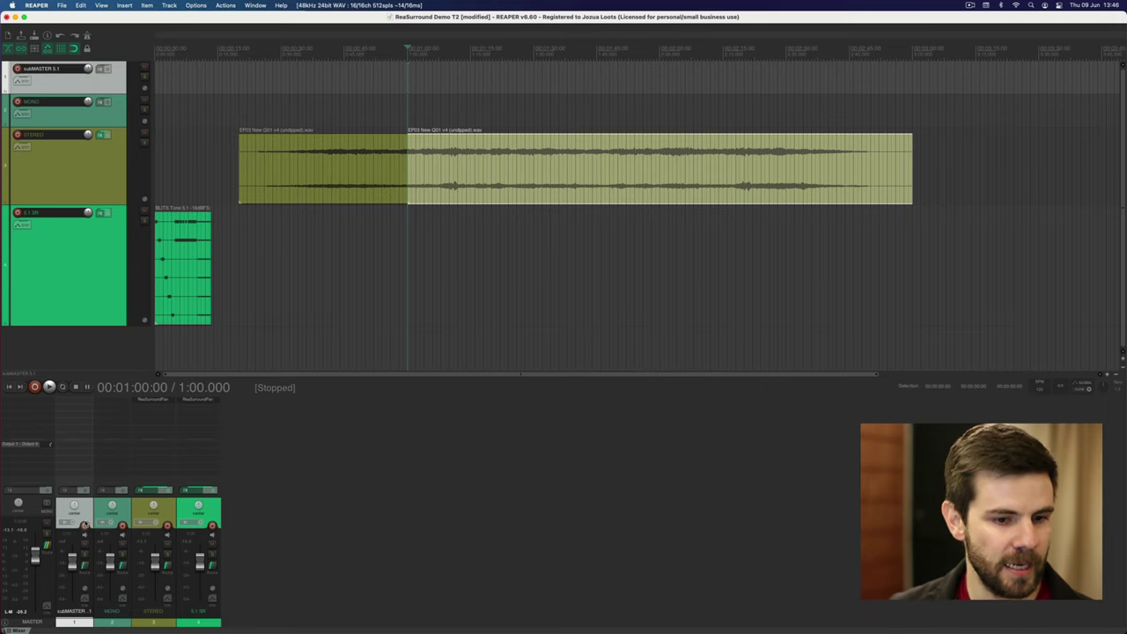
# - Give the subMASTER 5.1 track a random colour and make it taller
pyautogui.rightClick(95, 87)
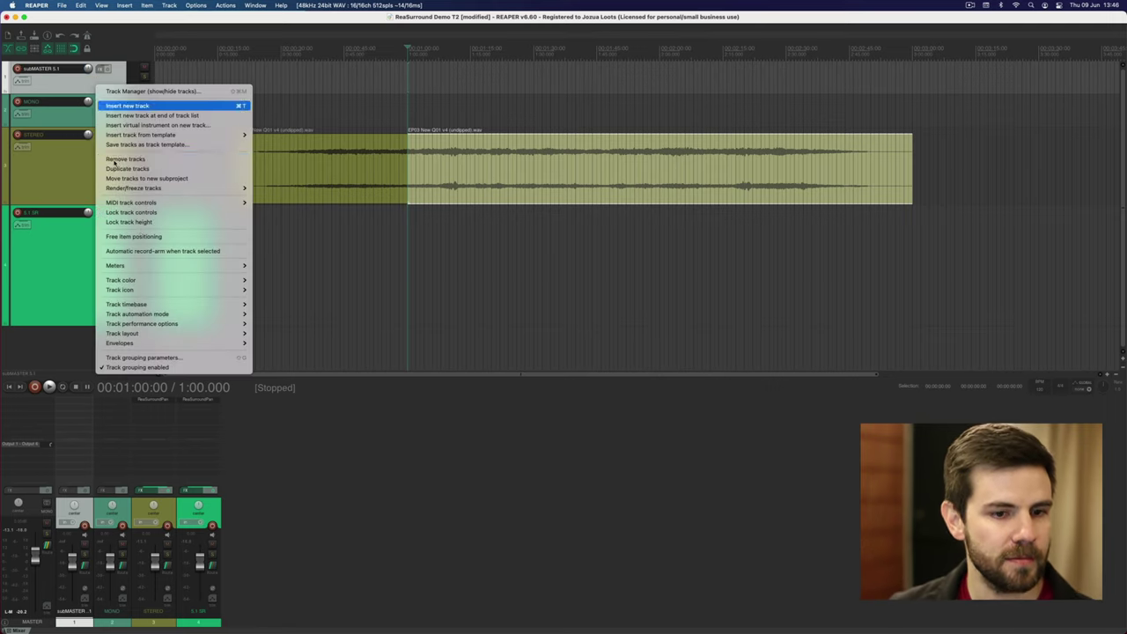
pyautogui.moveTo(176, 280)
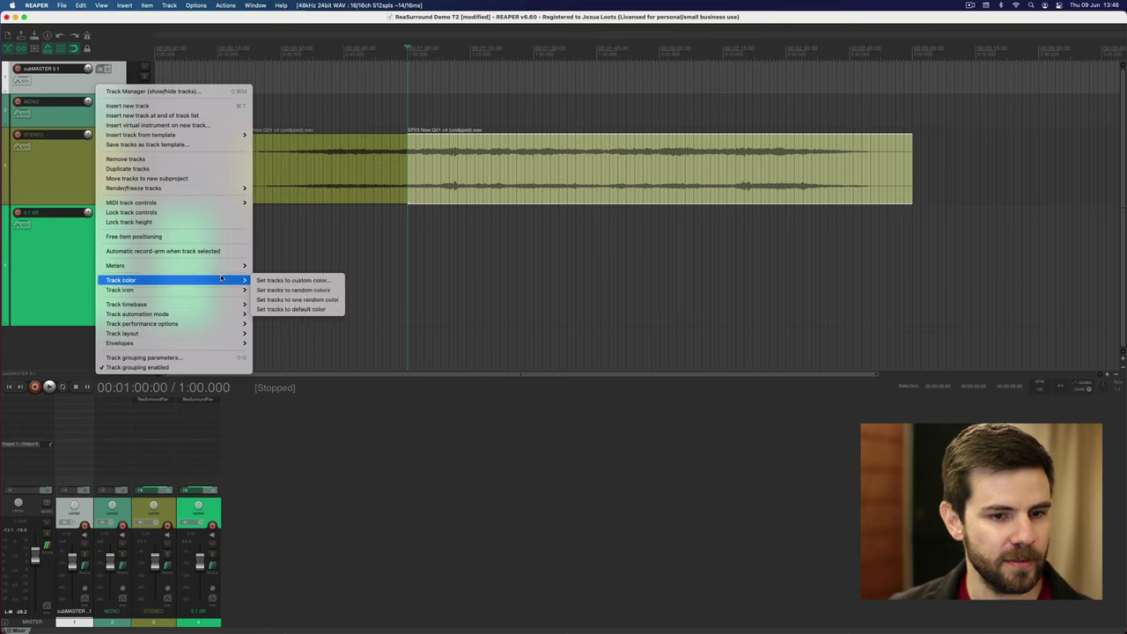
pyautogui.click(315, 289)
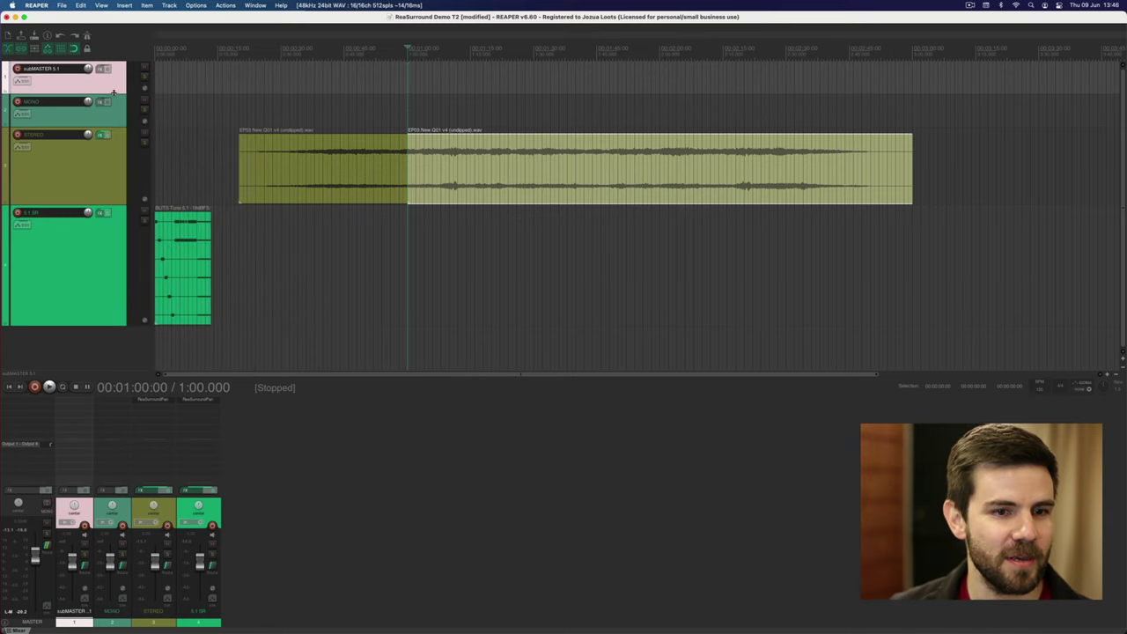
pyautogui.moveTo(115, 95); pyautogui.dragTo(115, 112)
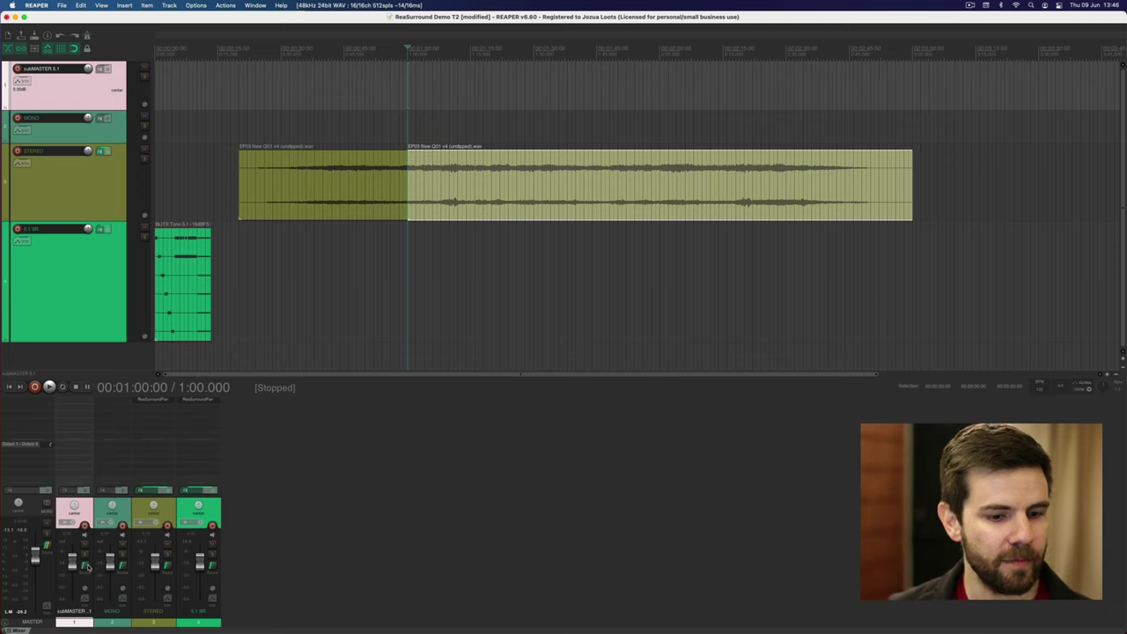
# - Set the subMASTER 5.1 routing to 6 track channels, then close the routing window
pyautogui.click(85, 599)
pyautogui.moveTo(253, 539); pyautogui.dragTo(550, 306)
pyautogui.click(528, 302)
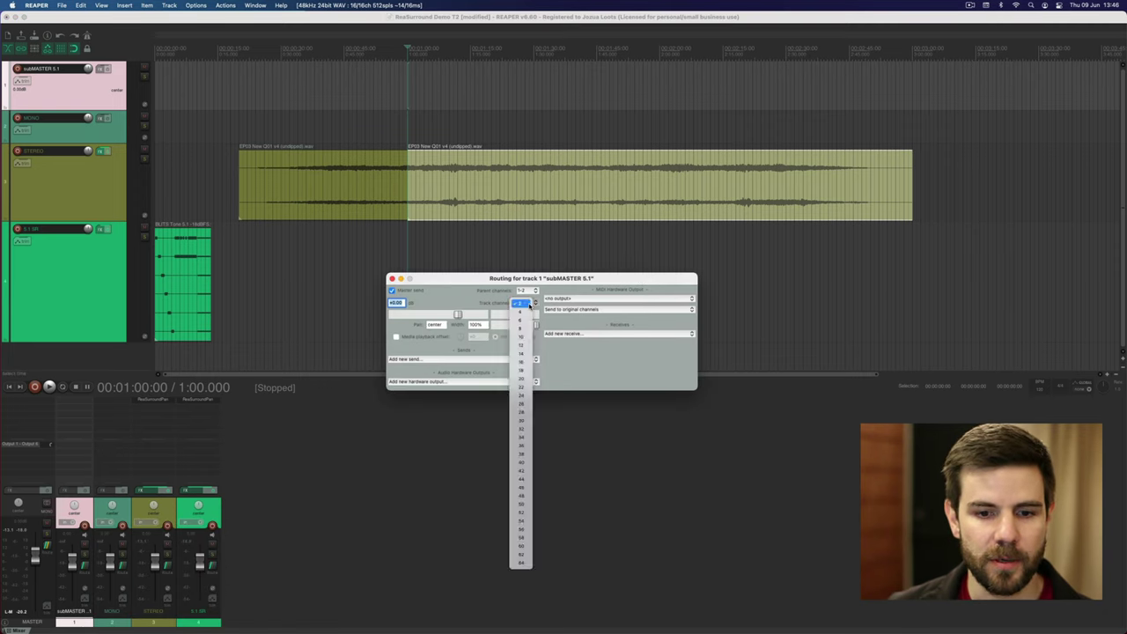
pyautogui.click(523, 319)
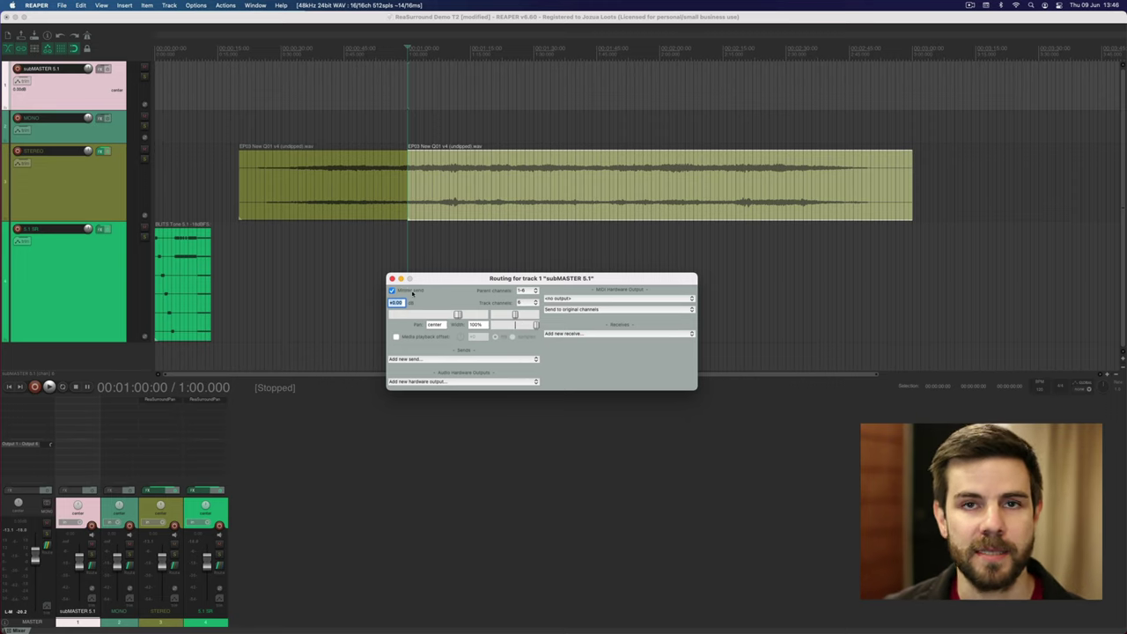
pyautogui.click(391, 278)
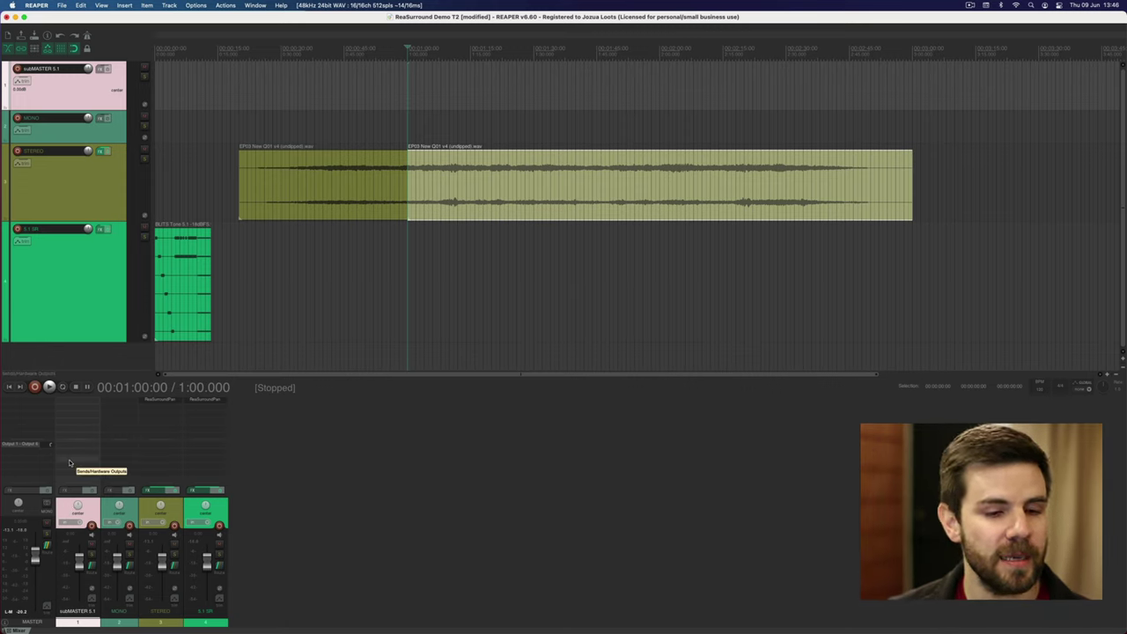
# - Turn off the master send on the 5.1 SR track
pyautogui.click(361, 297)
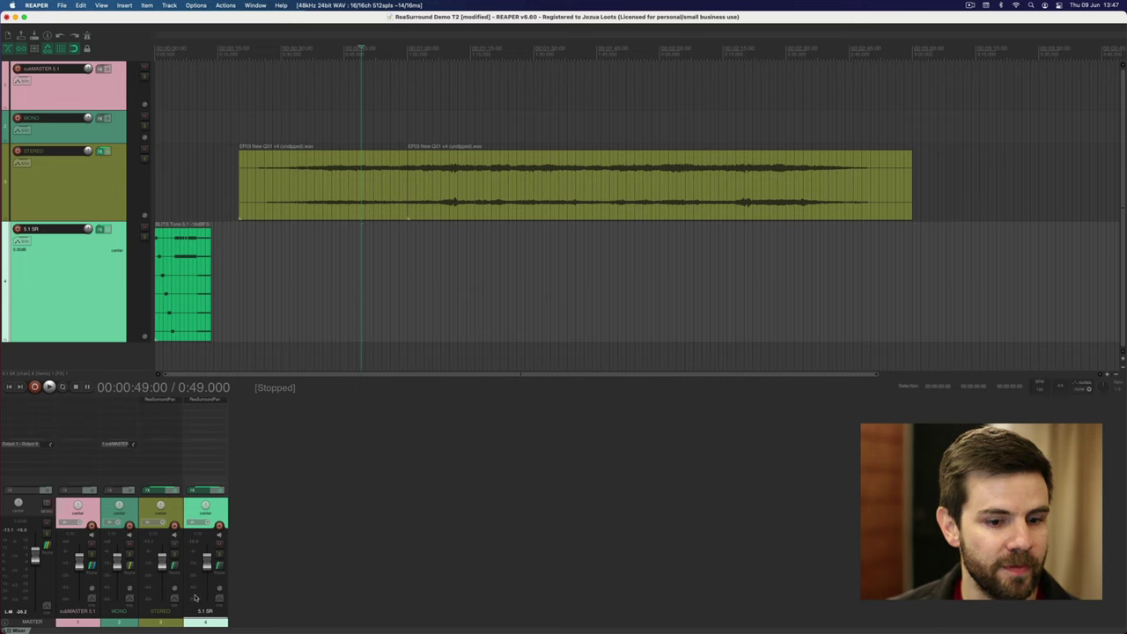
pyautogui.click(220, 567)
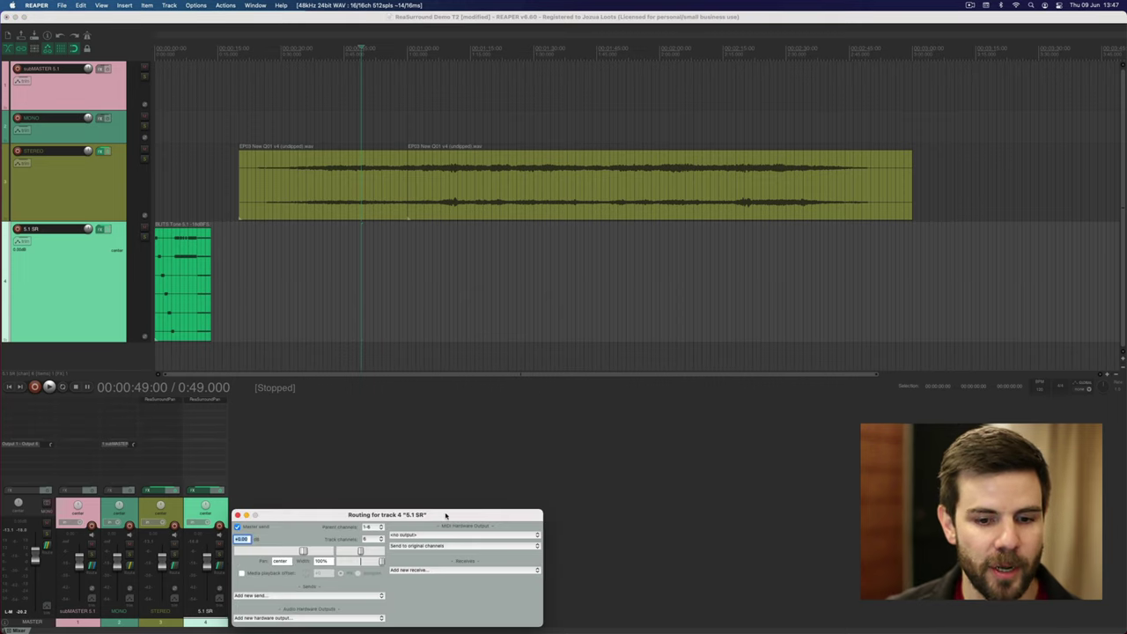
pyautogui.moveTo(305, 541); pyautogui.dragTo(460, 280)
pyautogui.click(400, 265)
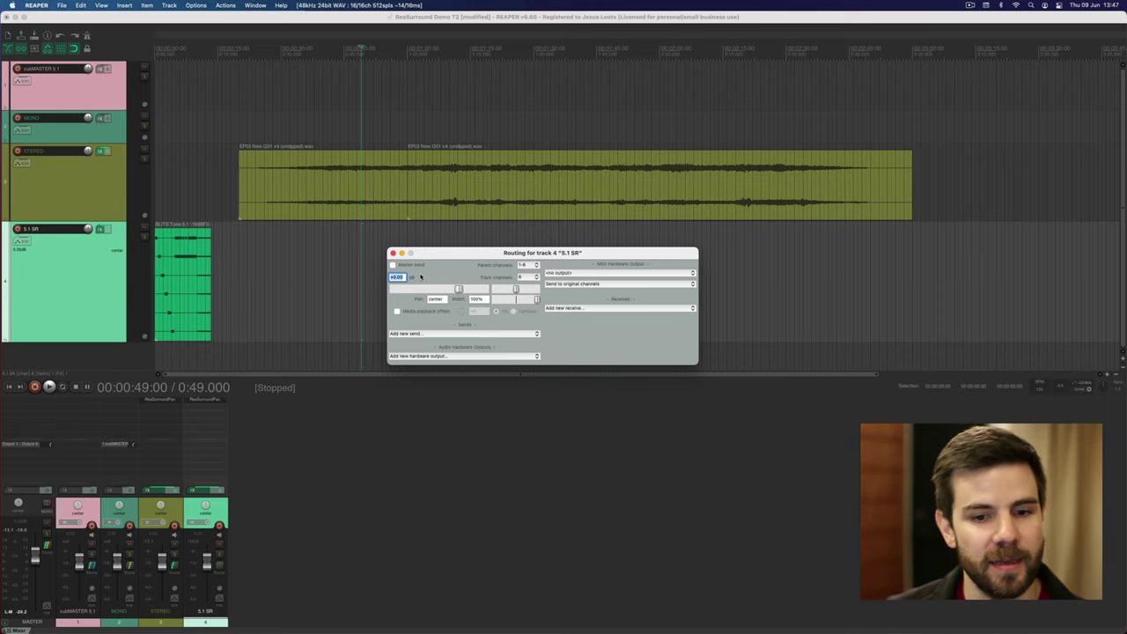
# - Add a 5.1 SR send to subMASTER 5.1 as multichannel source, 6 channels 1-6
pyautogui.click(466, 333)
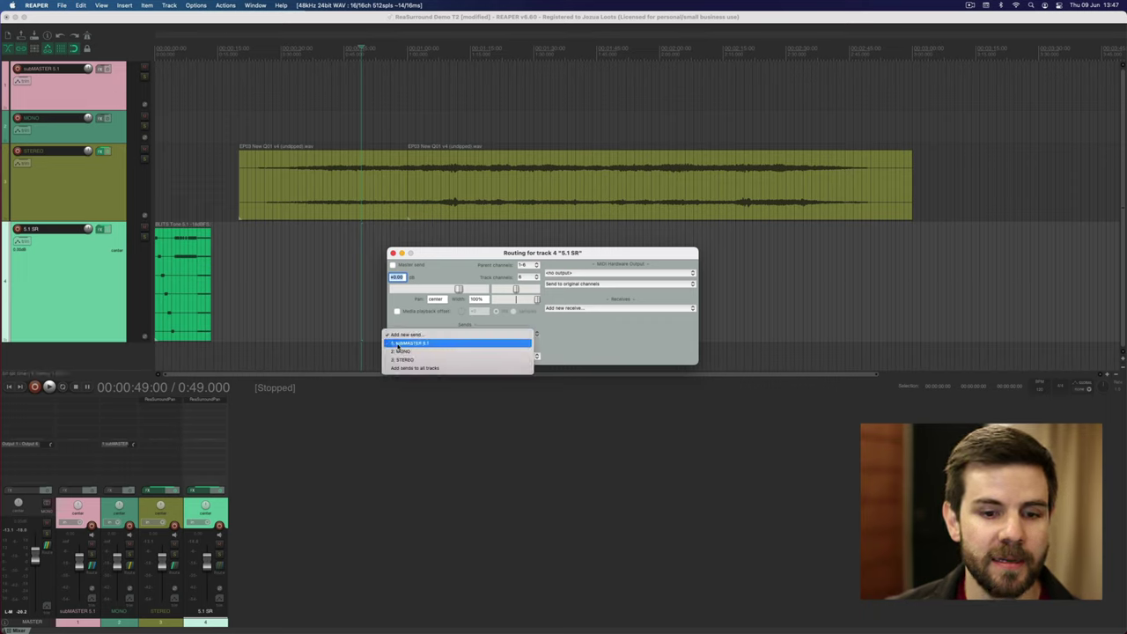
pyautogui.click(427, 343)
pyautogui.click(421, 376)
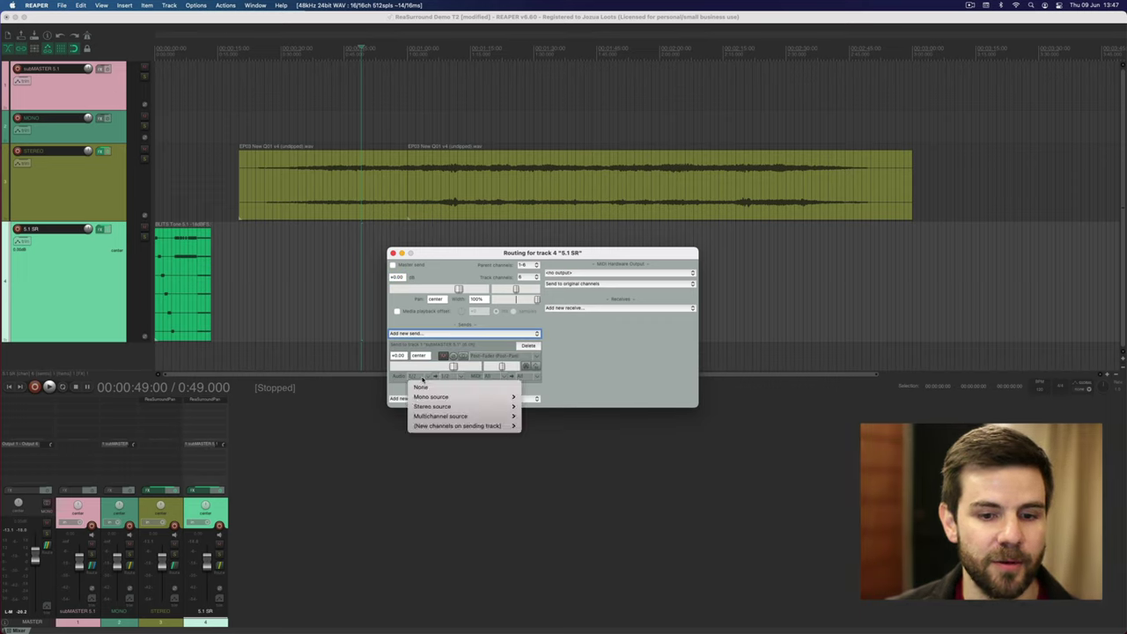
pyautogui.moveTo(465, 416)
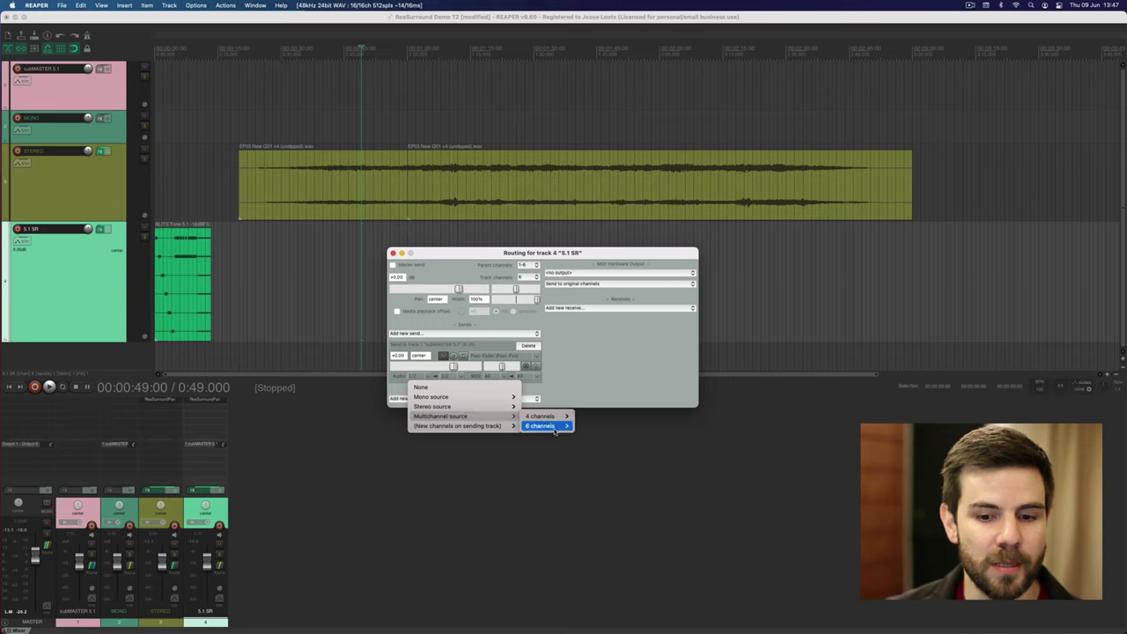
pyautogui.click(584, 425)
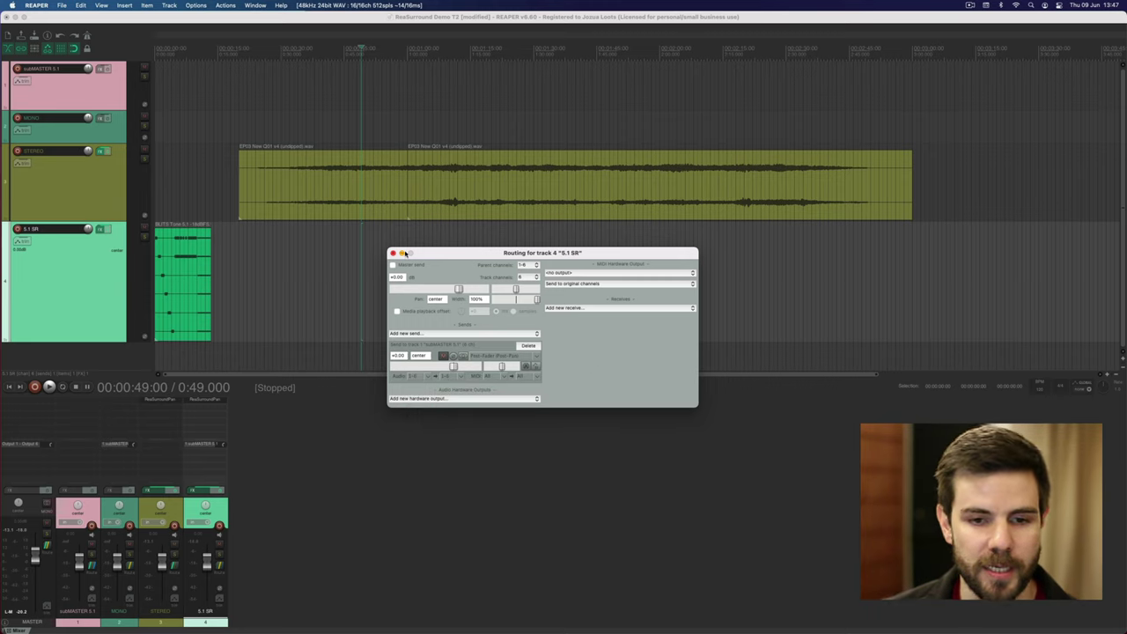
# - Turn off the master send on the STEREO track
pyautogui.click(392, 253)
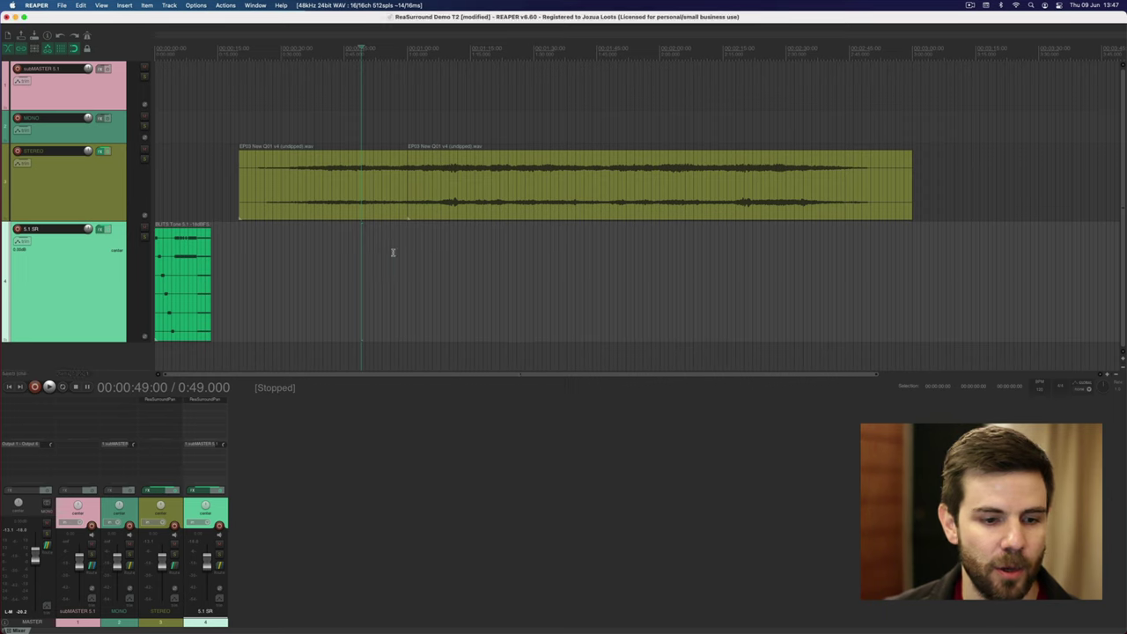
pyautogui.click(67, 199)
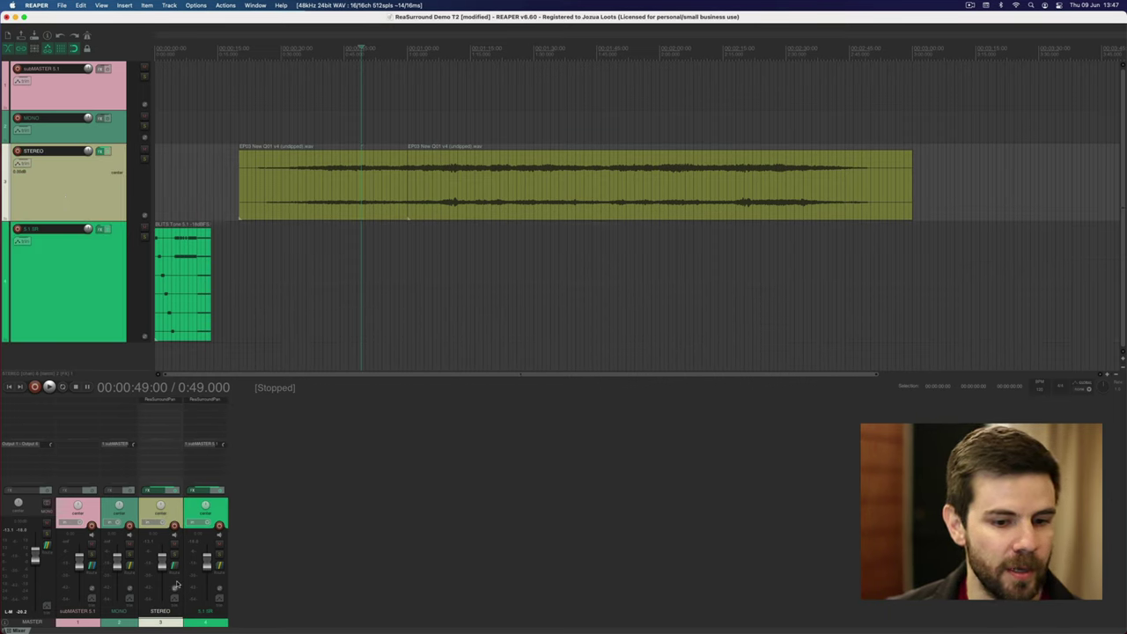
pyautogui.click(175, 564)
pyautogui.moveTo(340, 515); pyautogui.dragTo(515, 335)
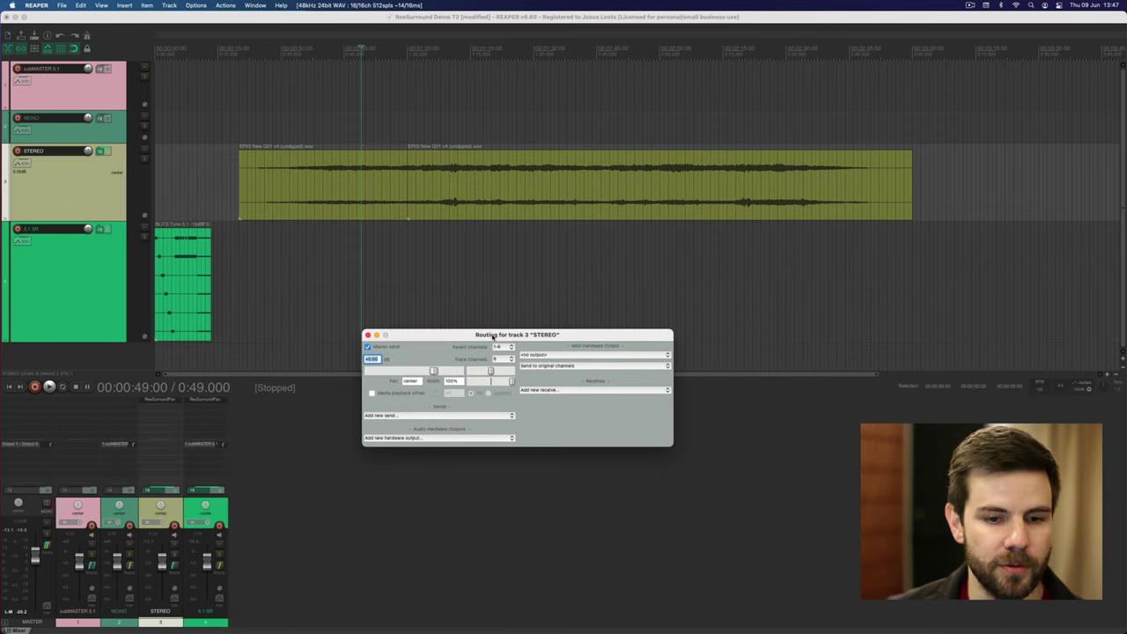
pyautogui.click(368, 347)
# - Add a STEREO send to subMASTER 5.1 on multichannel channels 1-6
pyautogui.click(422, 416)
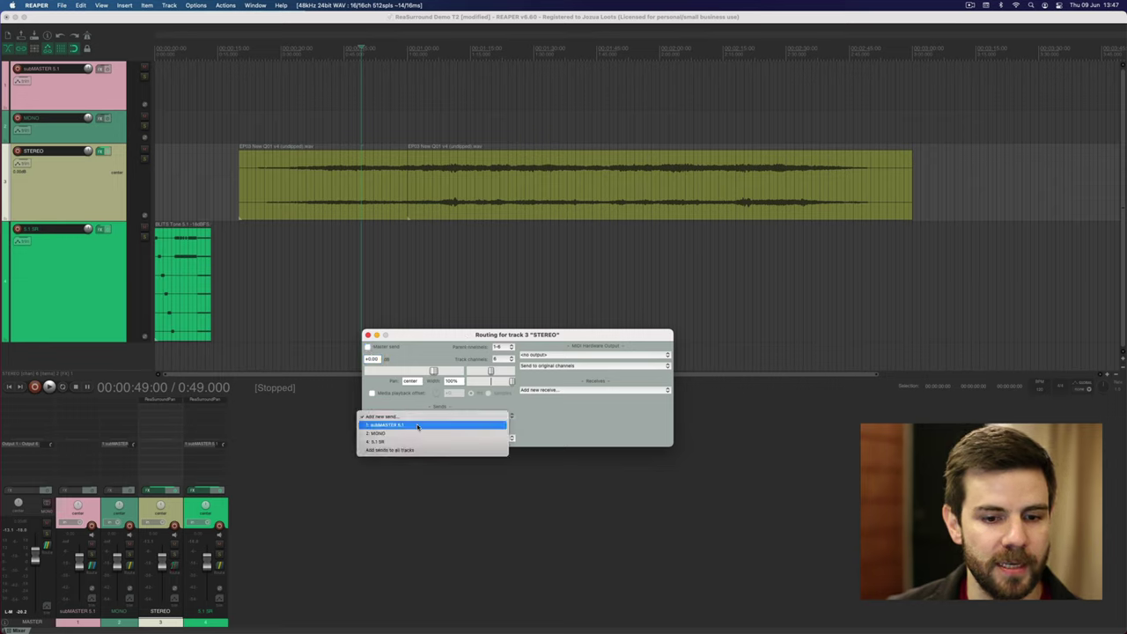
pyautogui.click(418, 425)
pyautogui.click(392, 458)
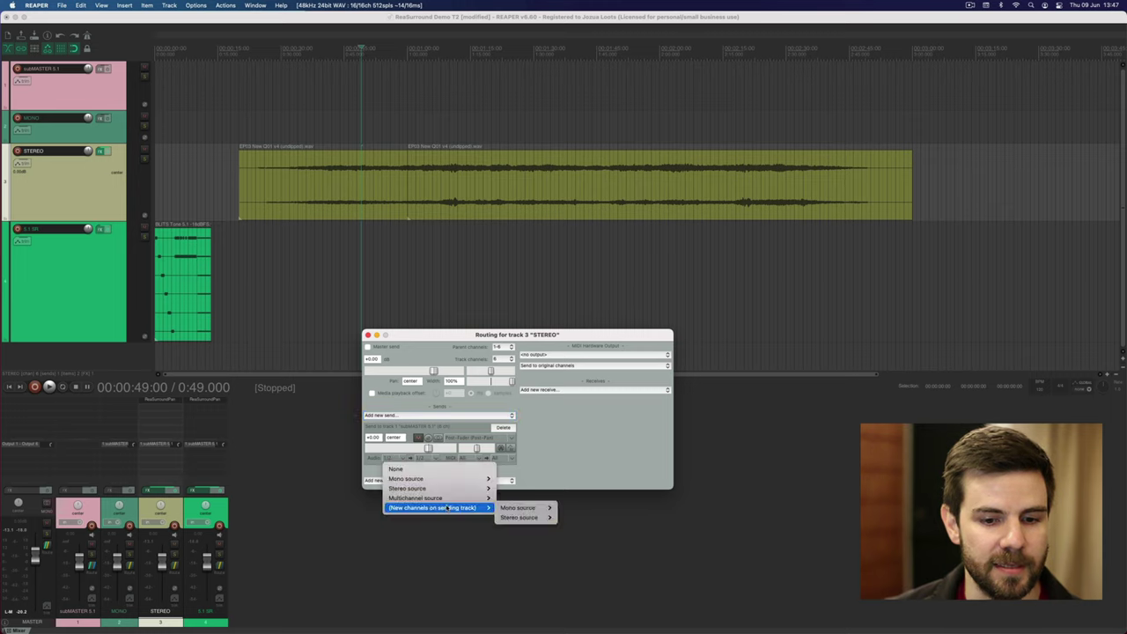
pyautogui.moveTo(466, 497)
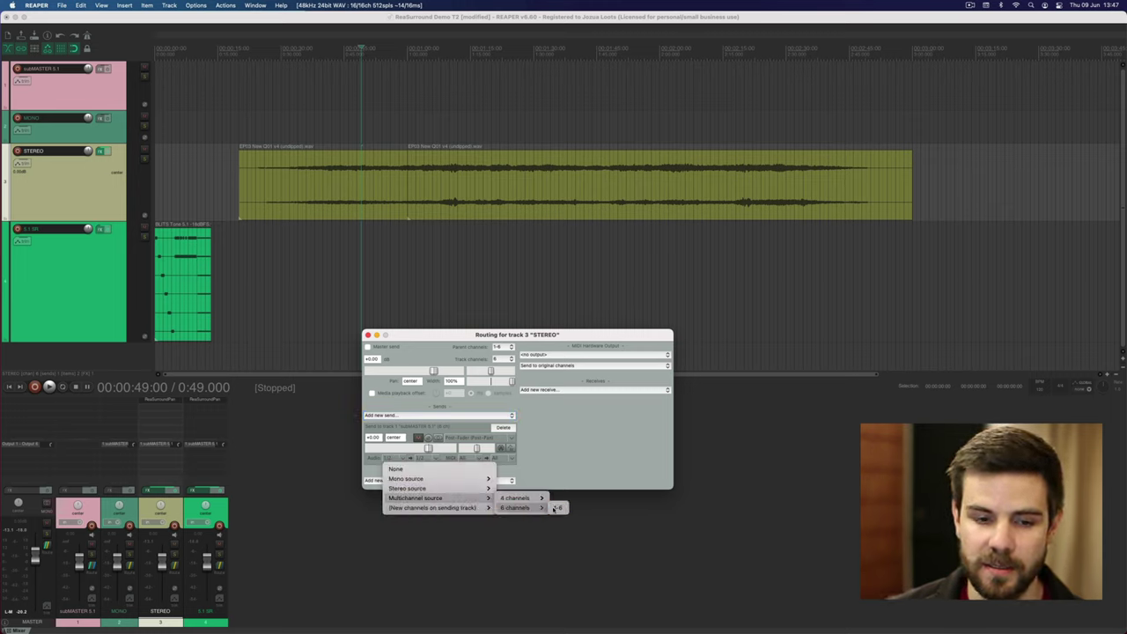
pyautogui.click(556, 507)
pyautogui.click(428, 272)
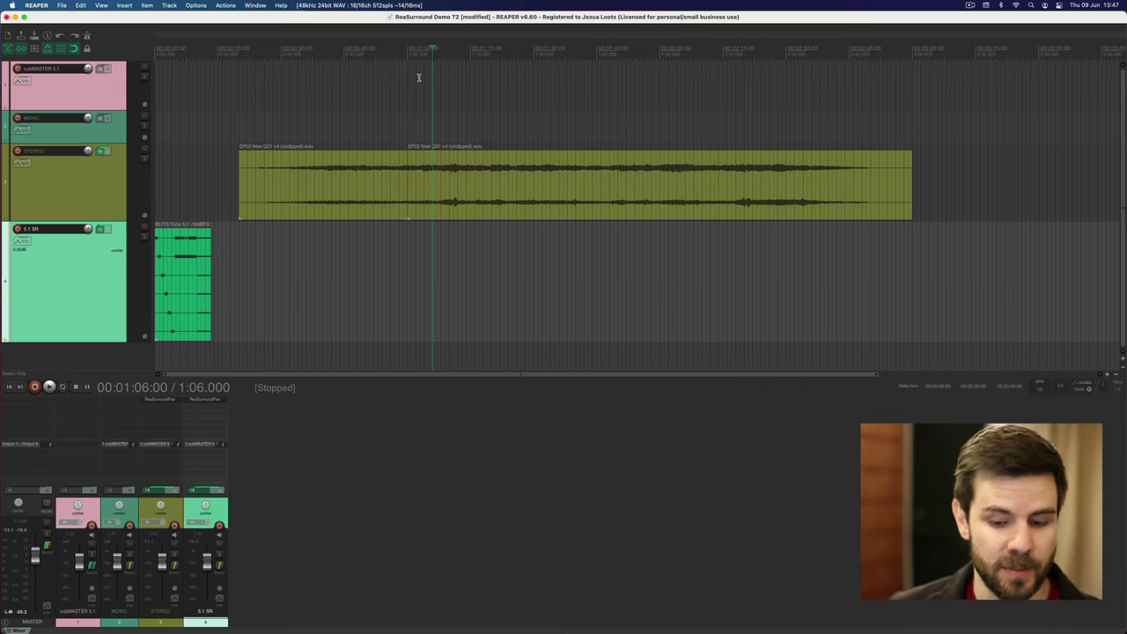
pyautogui.click(361, 291)
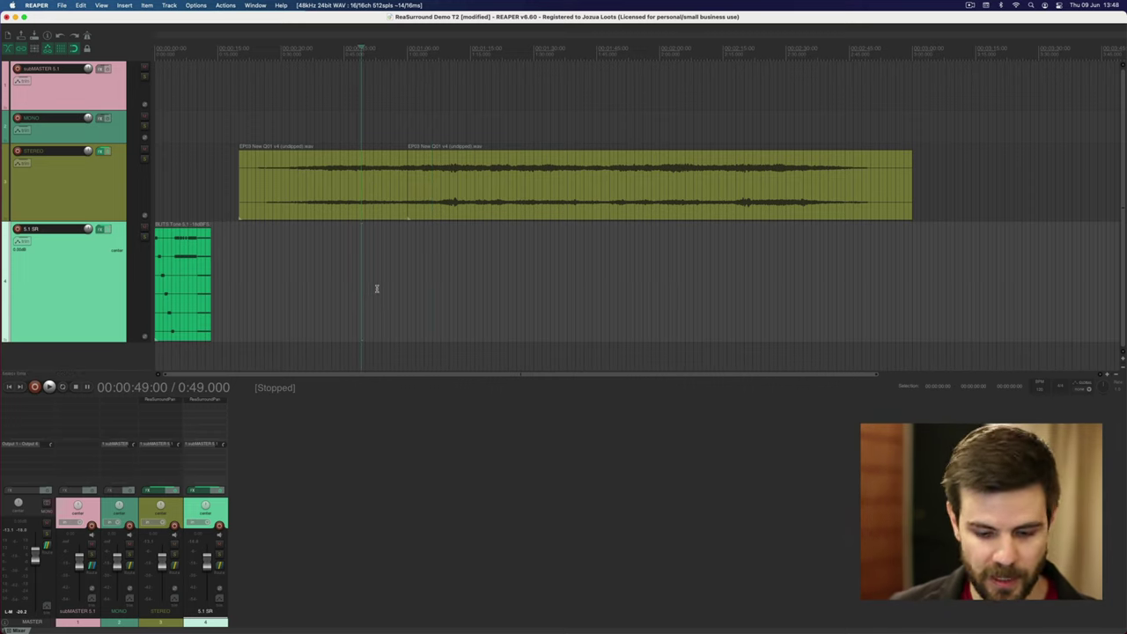
pyautogui.press('Home')
pyautogui.press('space')
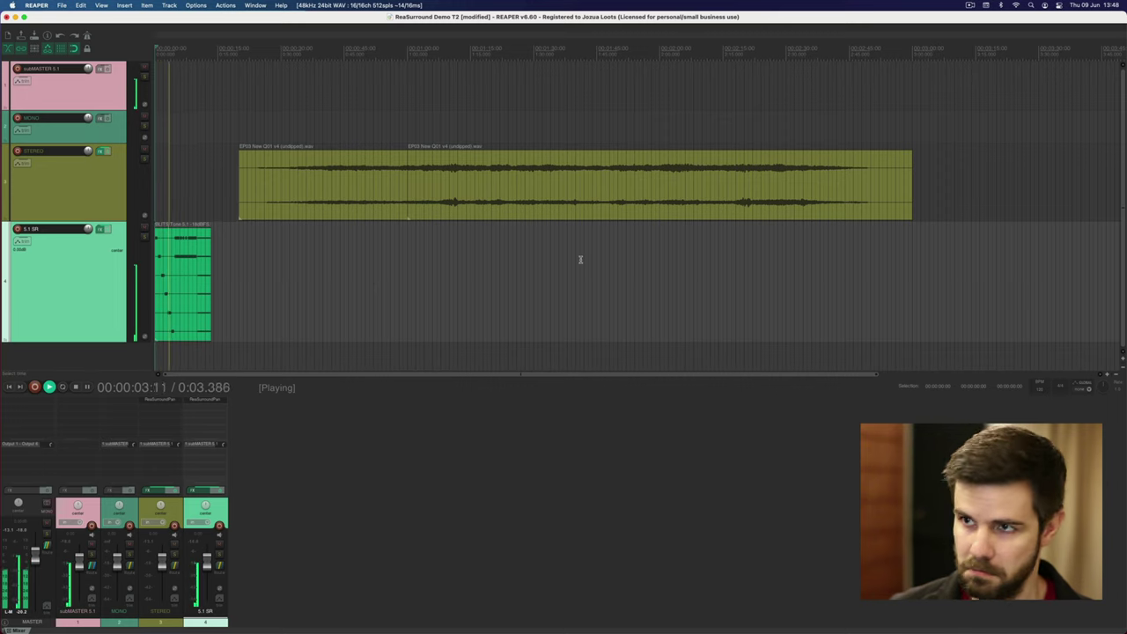
pyautogui.press('space')
pyautogui.press('super+Tab')
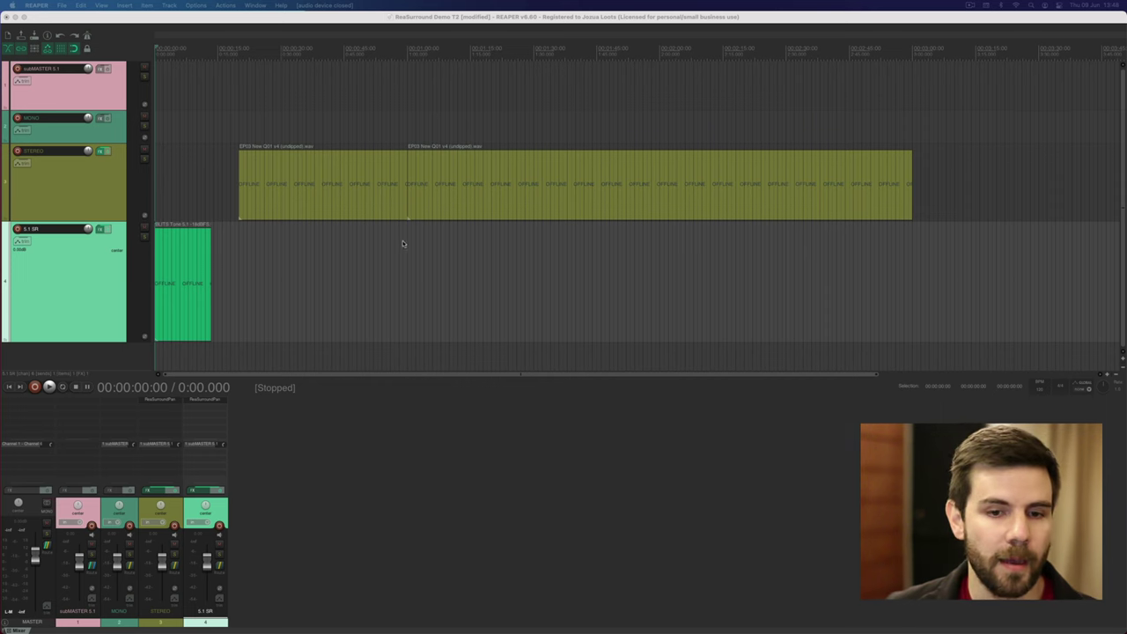
pyautogui.click(482, 63)
pyautogui.press('space')
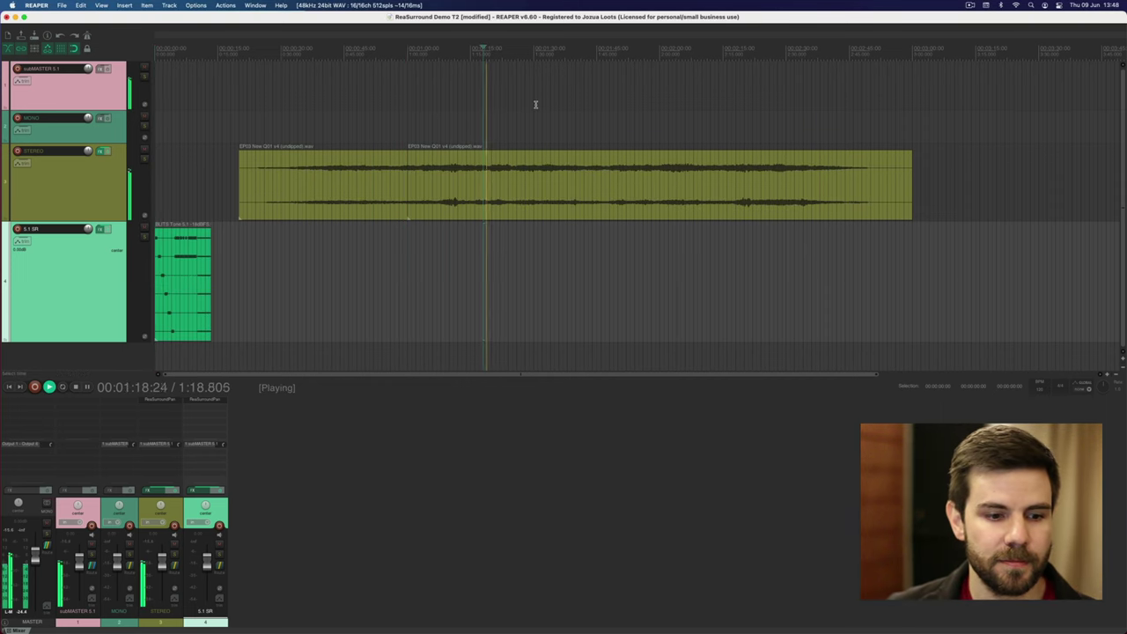
pyautogui.press('space')
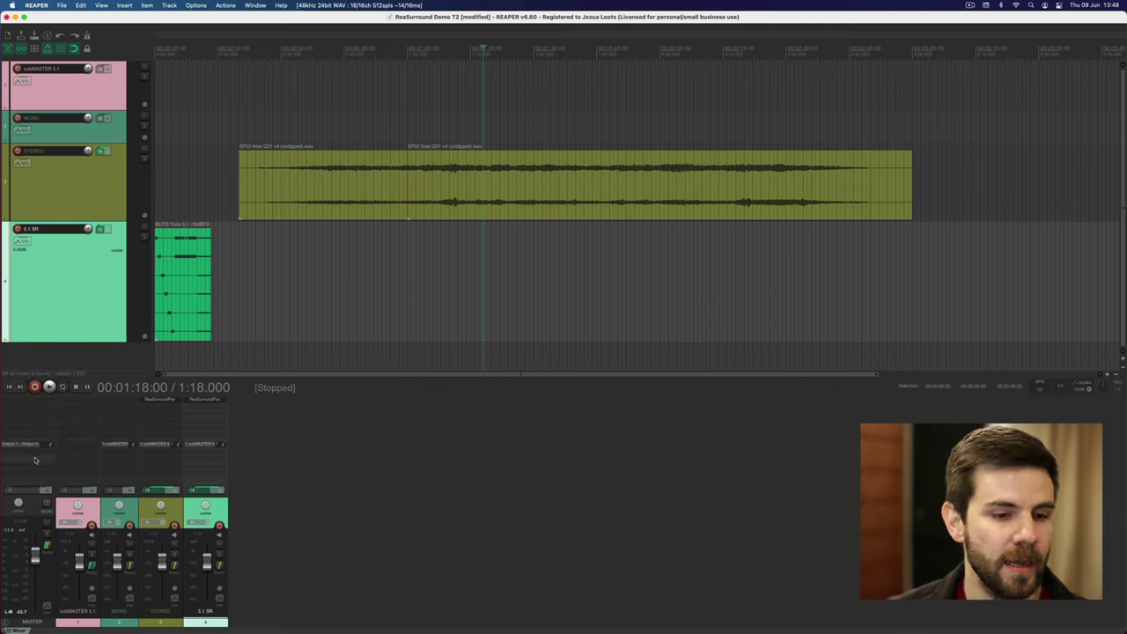
# - Filter the master FX list by 'loudne' and select JS: Loudness Meter Peak/RMS/LUFS
pyautogui.click(84, 423)
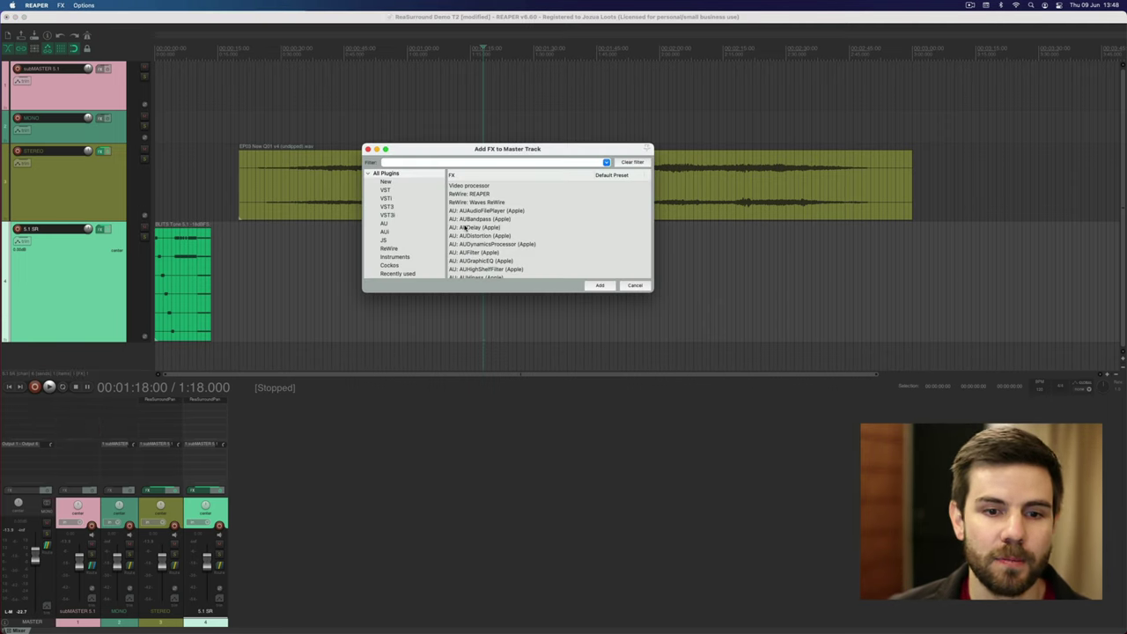
pyautogui.write('loudne')
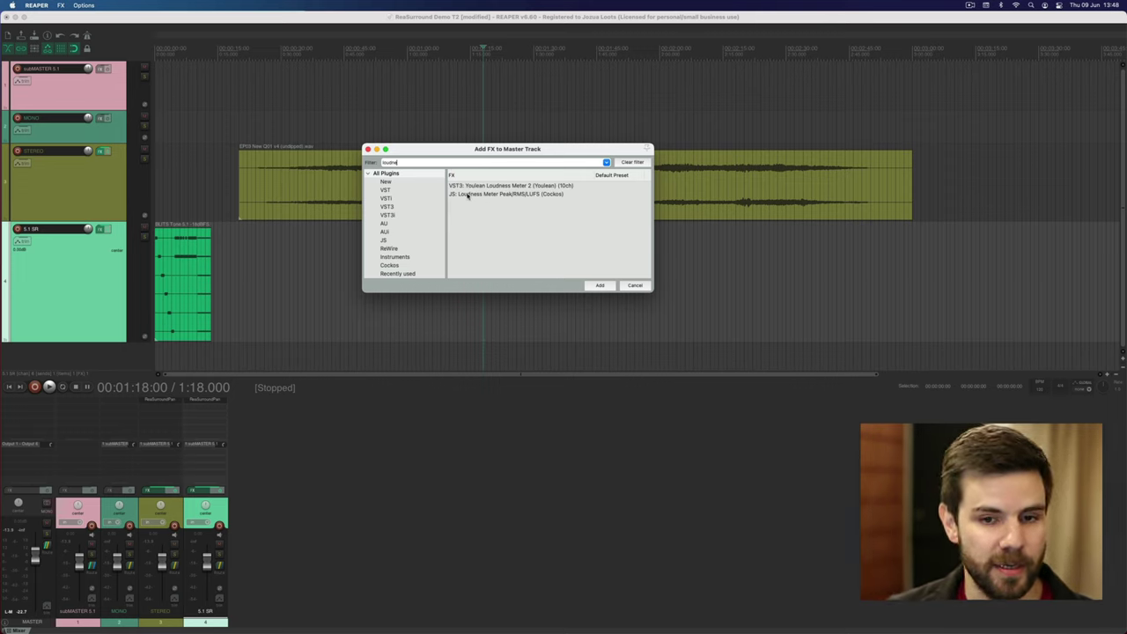
pyautogui.click(469, 195)
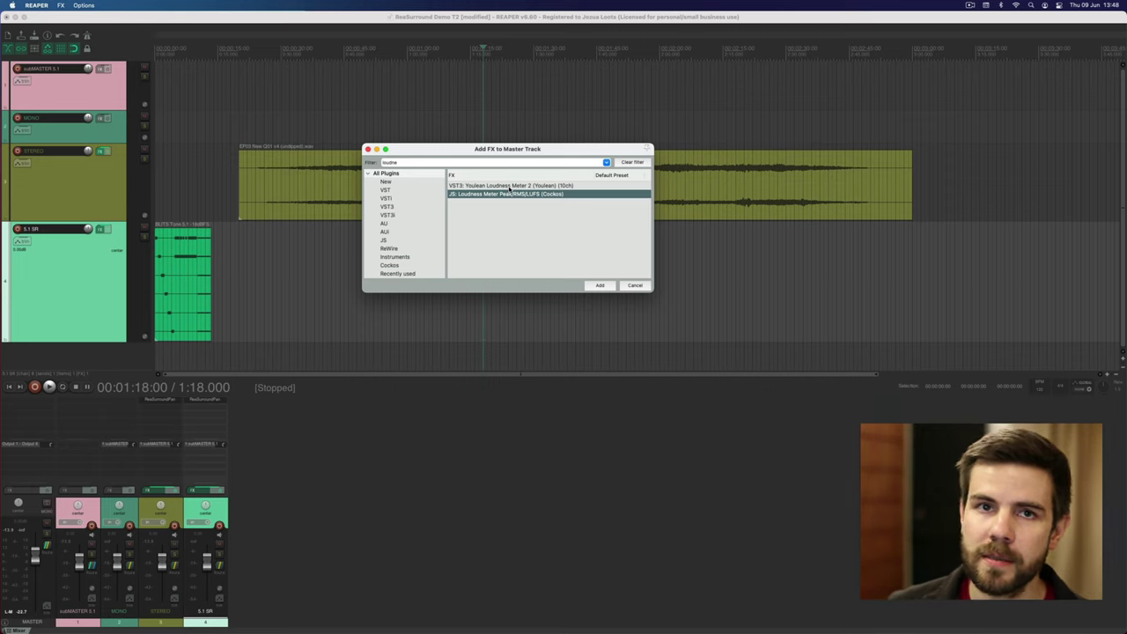
# - Add the loudness meter to the master, centre its window, and play the project to read loudness
pyautogui.click(611, 288)
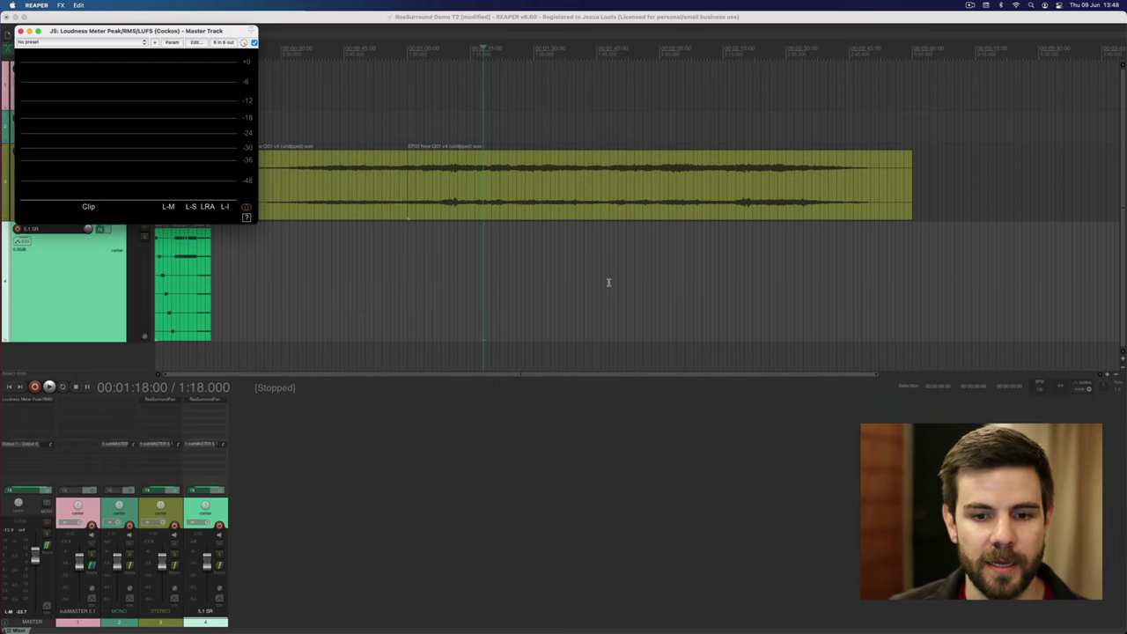
pyautogui.moveTo(218, 32); pyautogui.dragTo(656, 253)
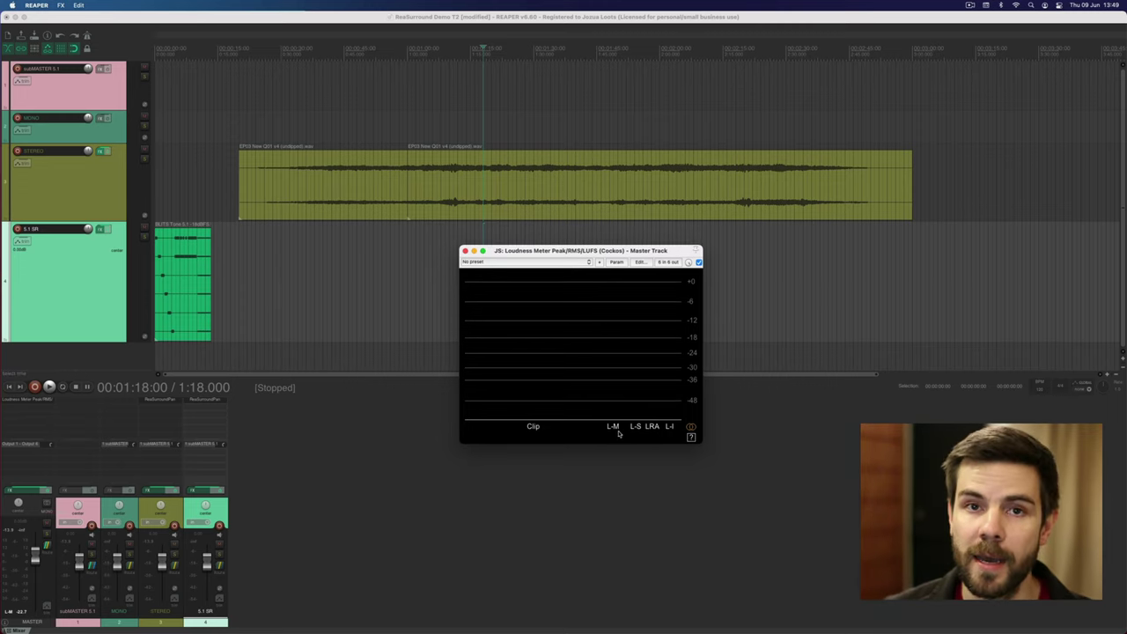
pyautogui.press('space')
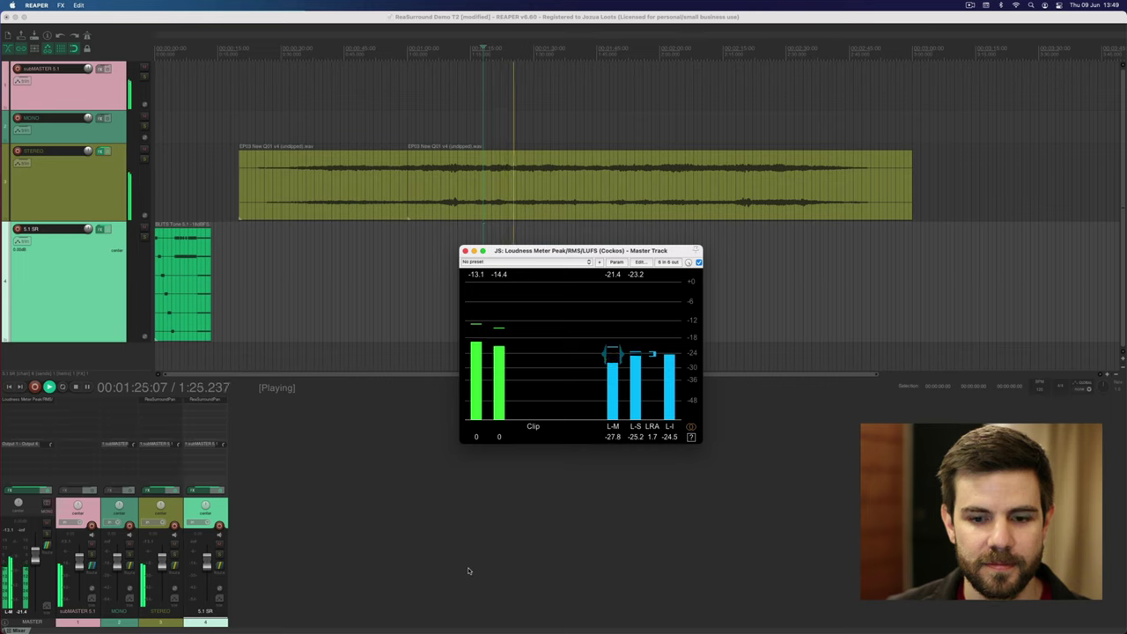
pyautogui.press('space')
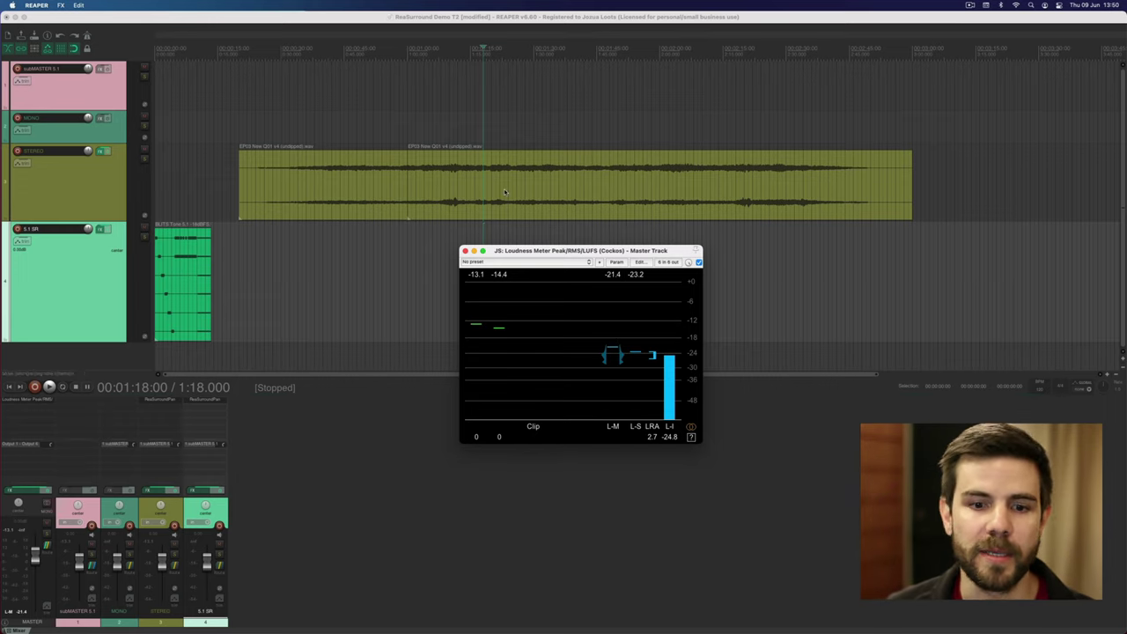
pyautogui.press('space')
# - Lower the master fader, reset the subMASTER 5.1 fader, and stop playback at -24.7 LUFS integrated
pyautogui.moveTo(35, 557)
pyautogui.mouseDown()
pyautogui.moveTo(35, 603)
pyautogui.moveTo(35, 552)
pyautogui.mouseUp()
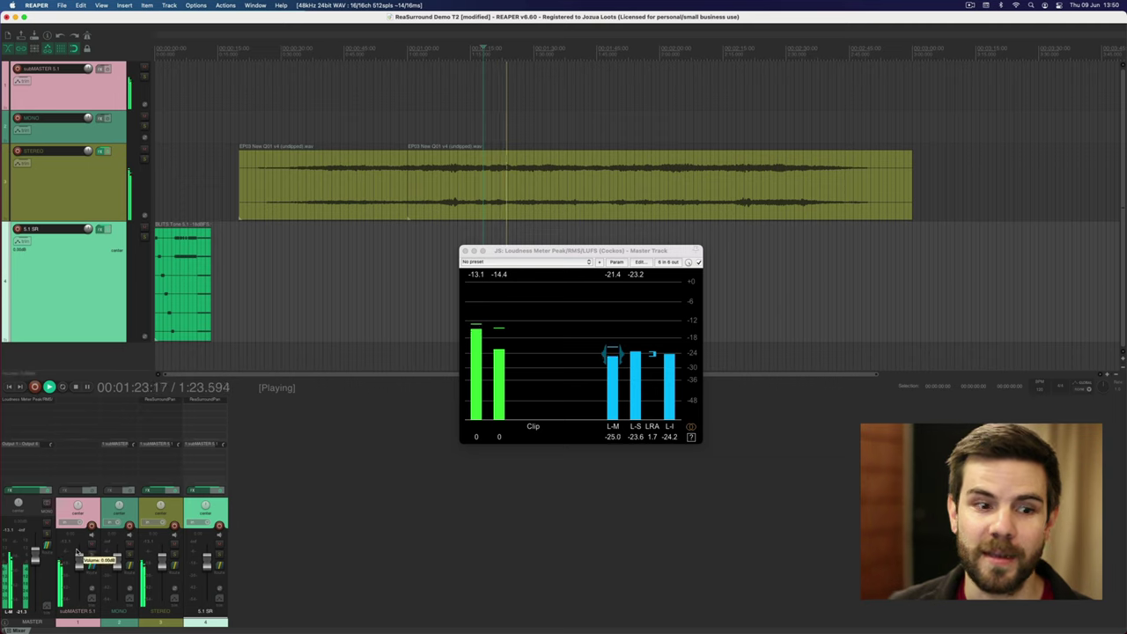
pyautogui.moveTo(78, 555); pyautogui.dragTo(78, 586)
pyautogui.doubleClick(78, 585)
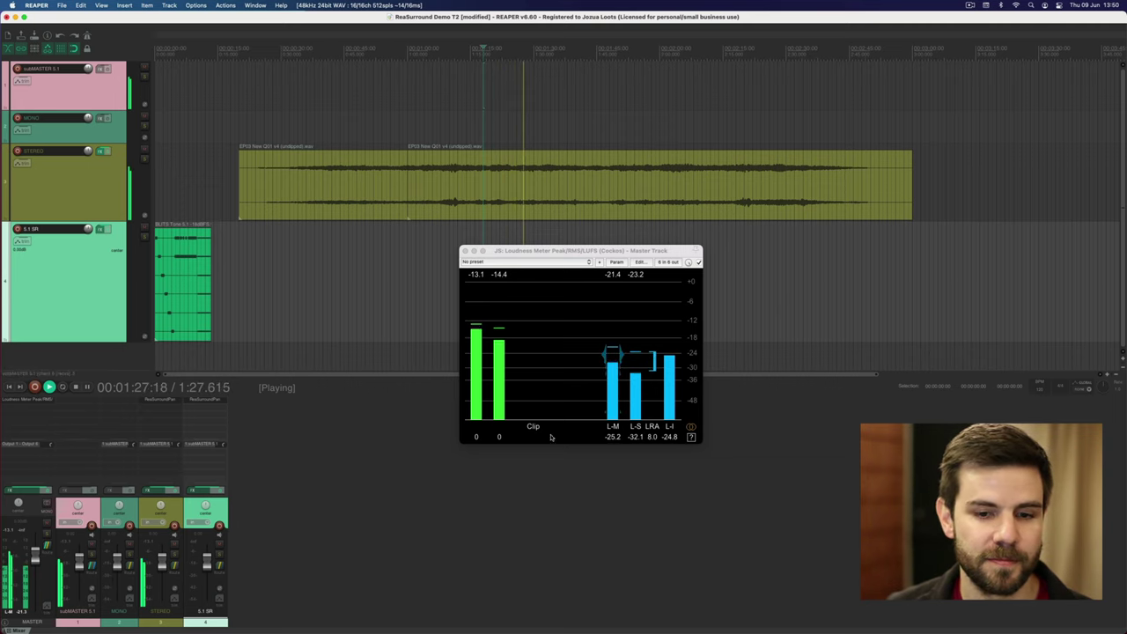
pyautogui.press('space')
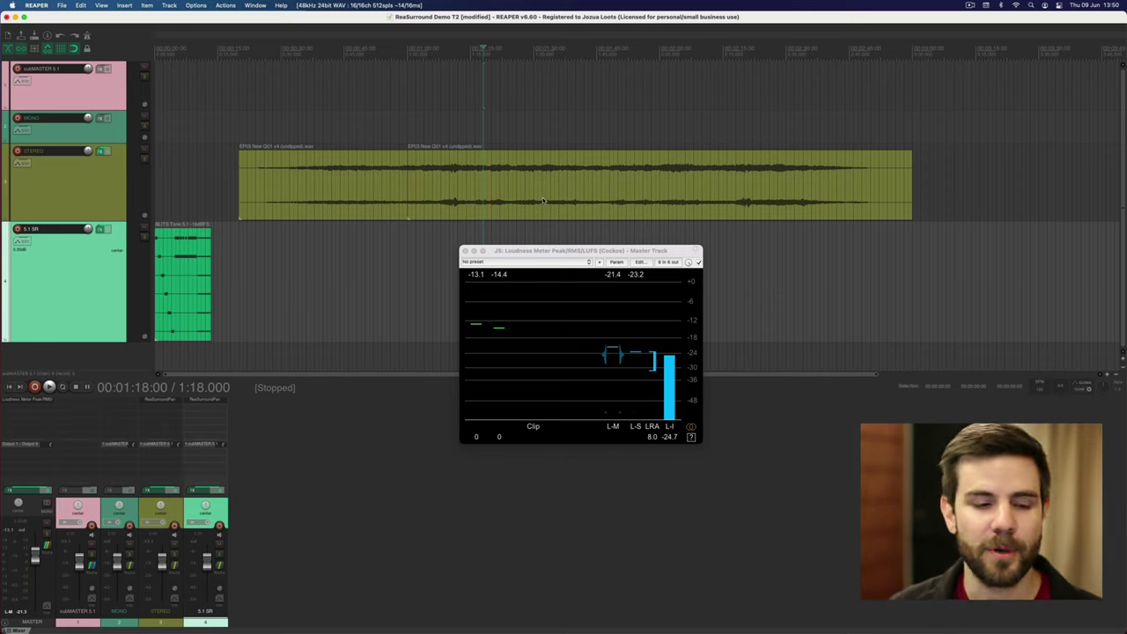
pyautogui.moveTo(561, 257); pyautogui.dragTo(603, 258)
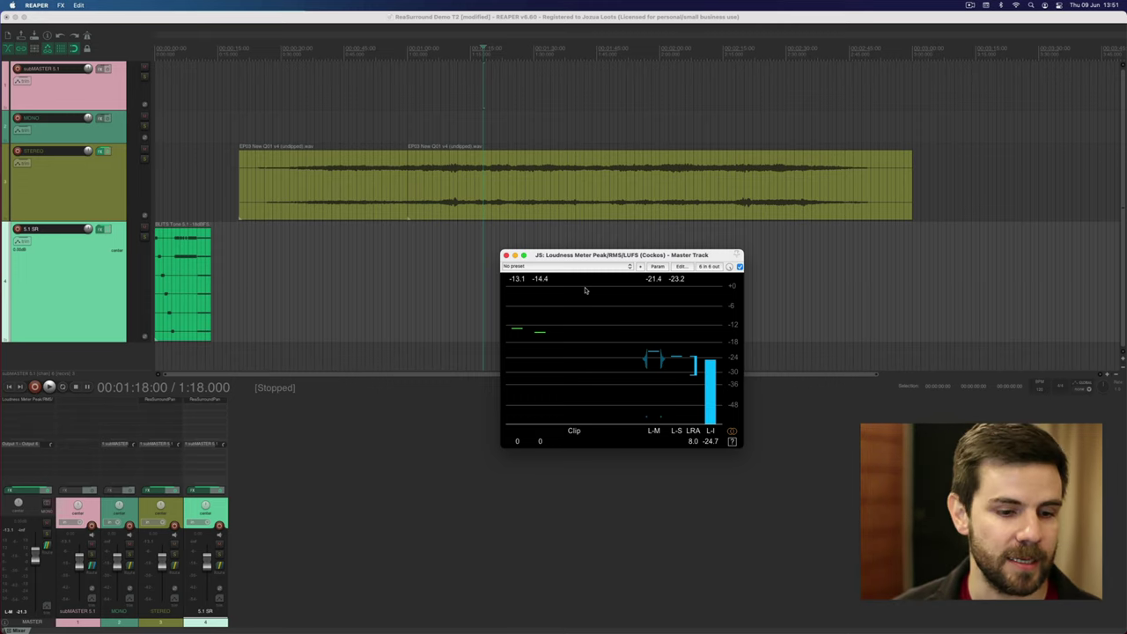
# - Close the JS Loudness Meter window
pyautogui.click(505, 254)
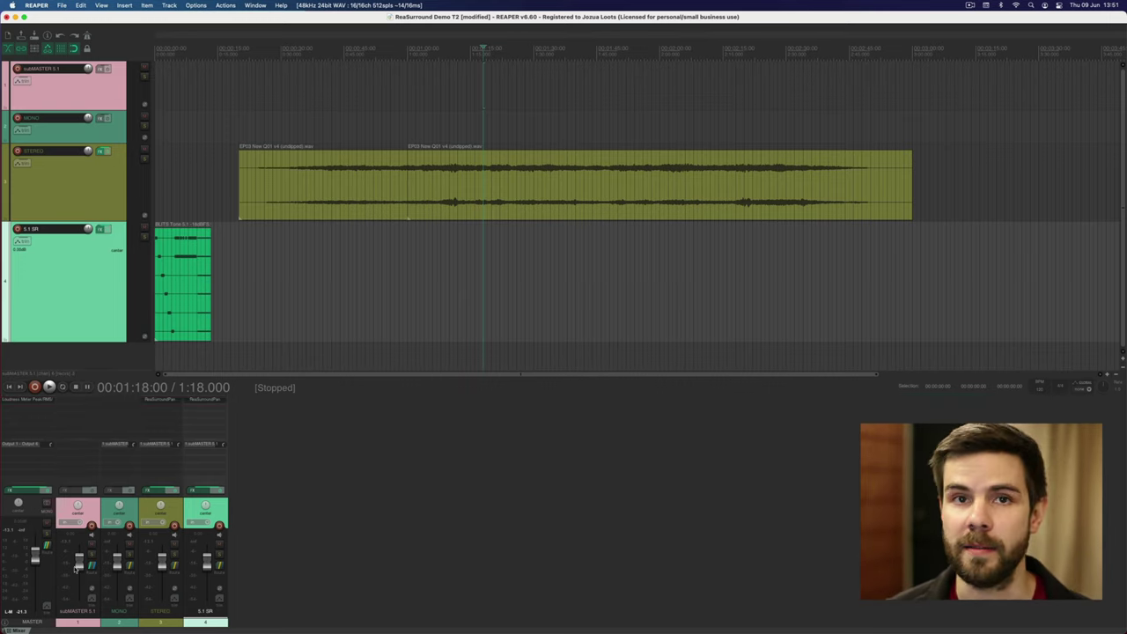
# - Add JS: 8x Mono to 1x Stereo Mixer to subMASTER 5.1
pyautogui.doubleClick(78, 401)
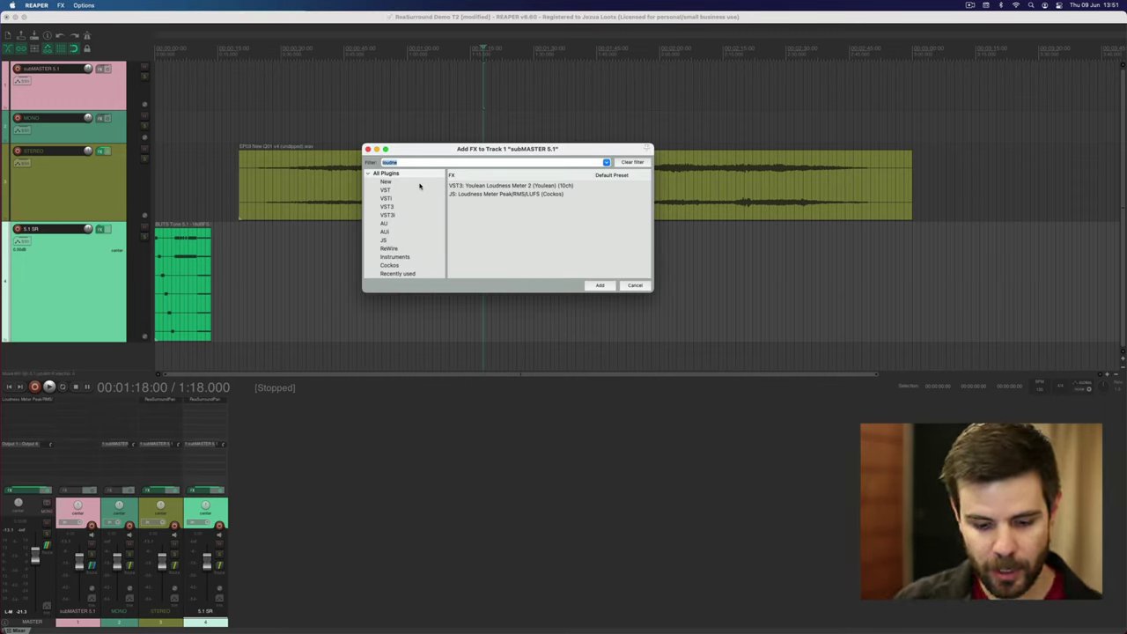
pyautogui.write('8x')
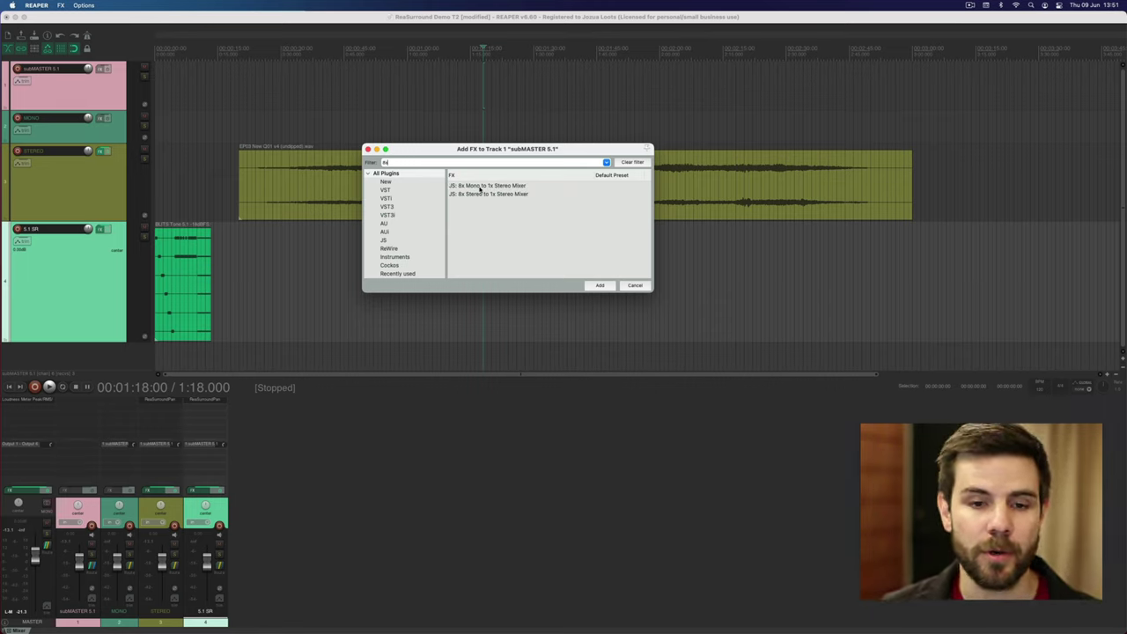
pyautogui.click(482, 185)
pyautogui.click(599, 285)
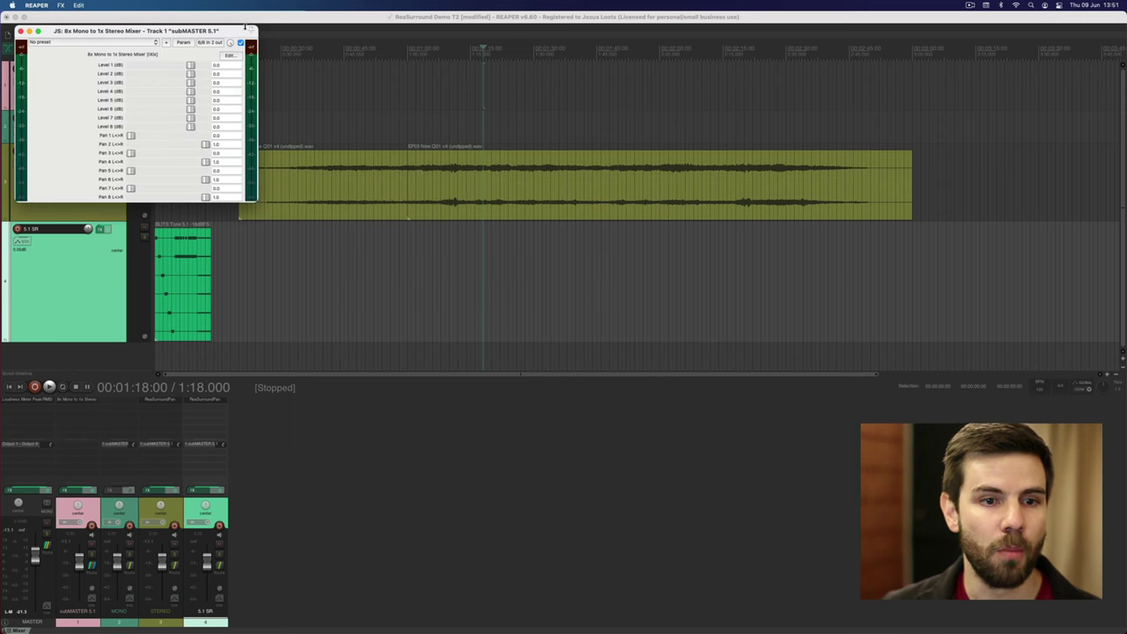
pyautogui.moveTo(233, 26); pyautogui.dragTo(691, 255)
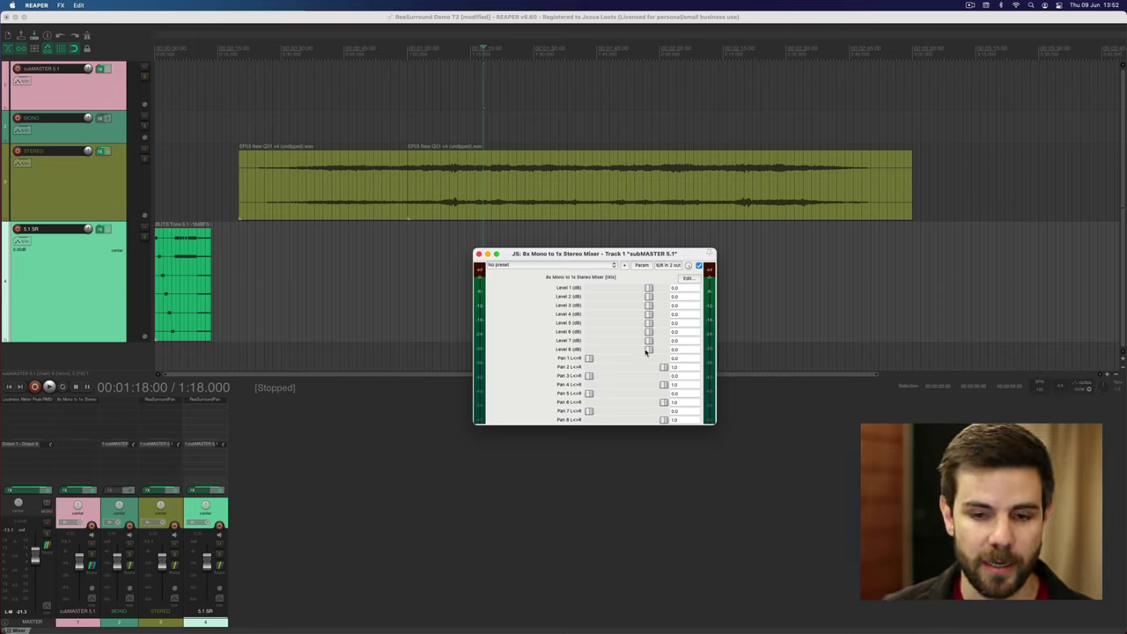
# - Set mixer Levels 7-8 to -120 dB, Level 3 to -3 dB, and Pans 3-4 to 0.5
pyautogui.moveTo(648, 351); pyautogui.dragTo(586, 344)
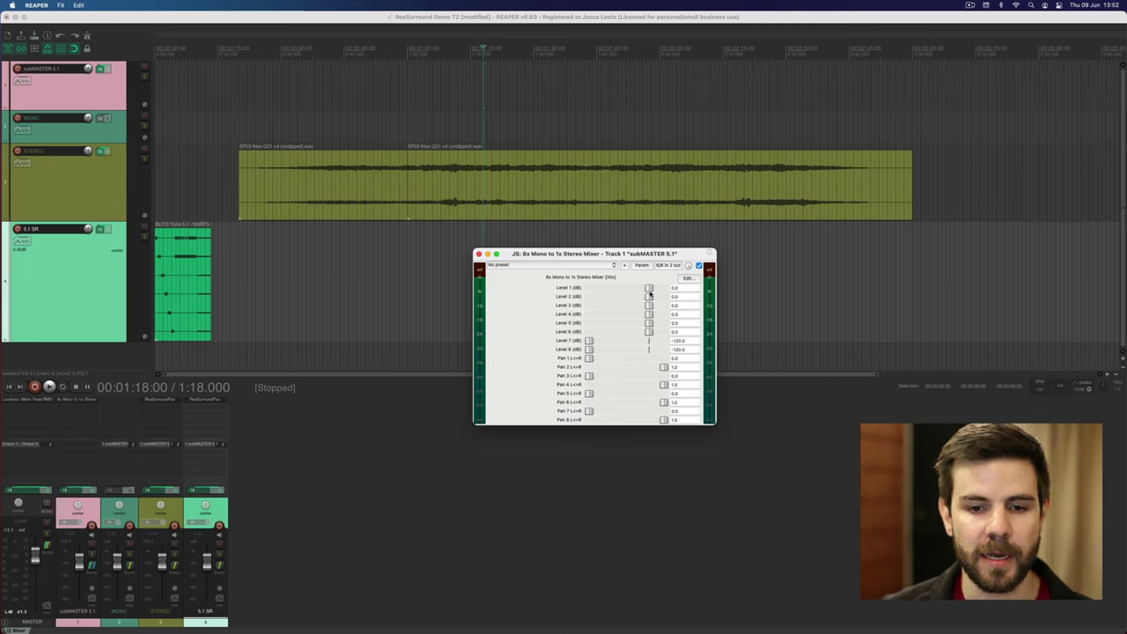
pyautogui.moveTo(589, 255); pyautogui.dragTo(576, 252)
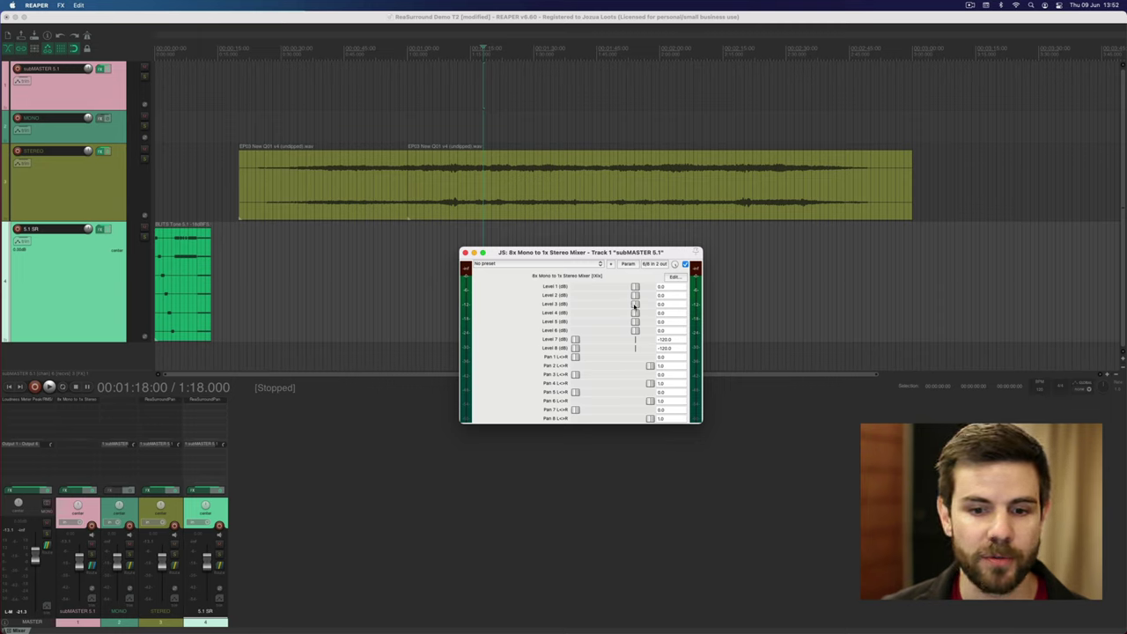
pyautogui.click(671, 303)
pyautogui.write('-3')
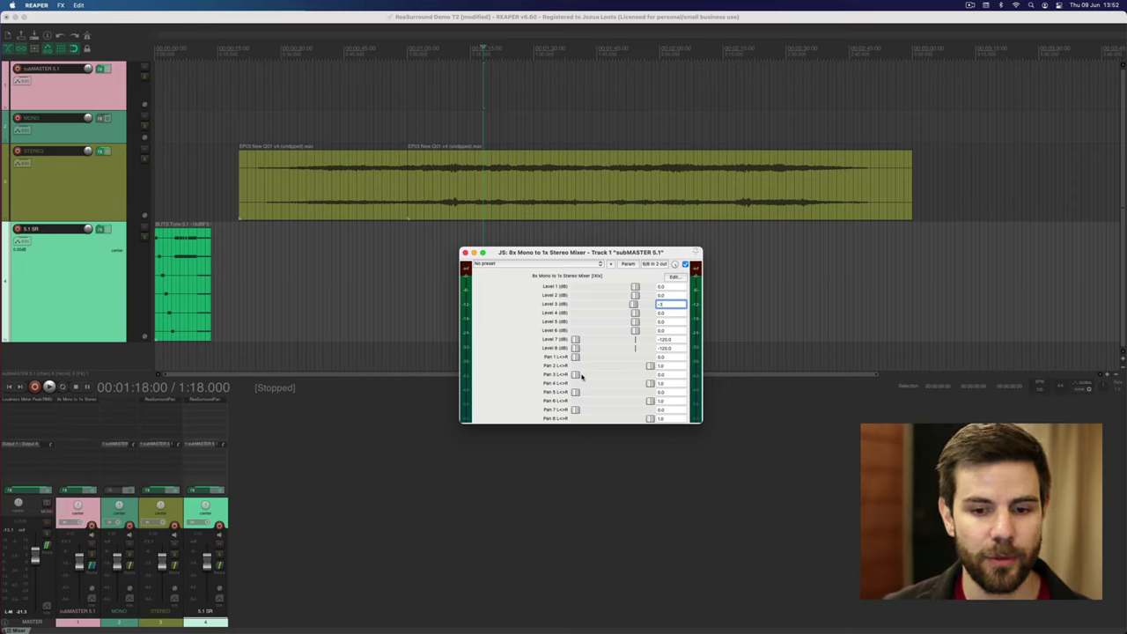
pyautogui.click(672, 375)
pyautogui.write('0.5')
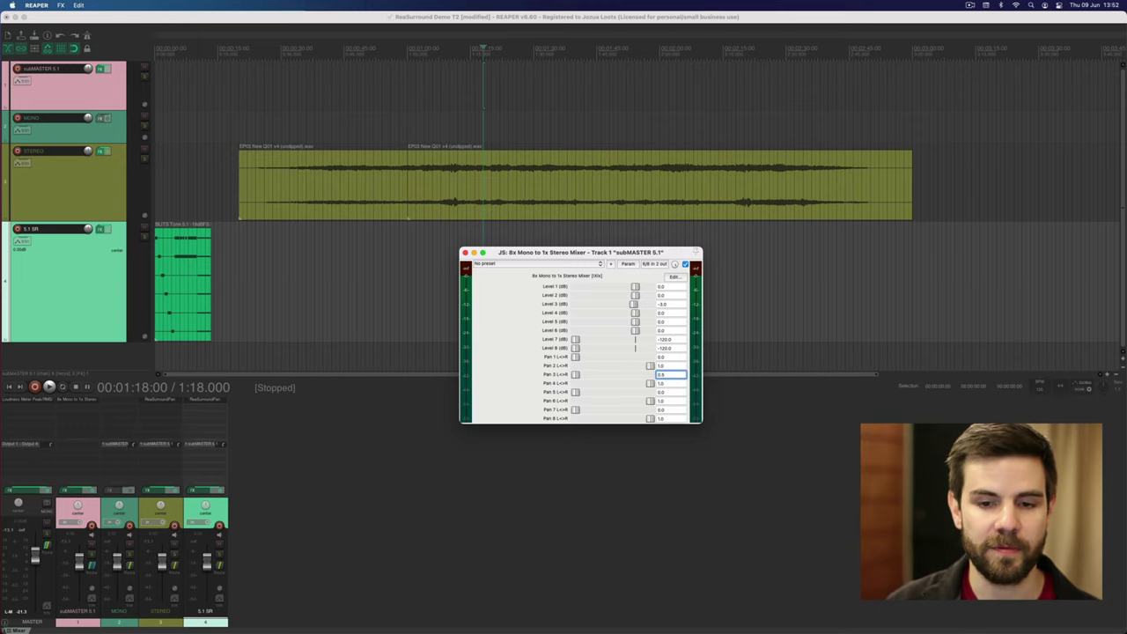
pyautogui.press('Return')
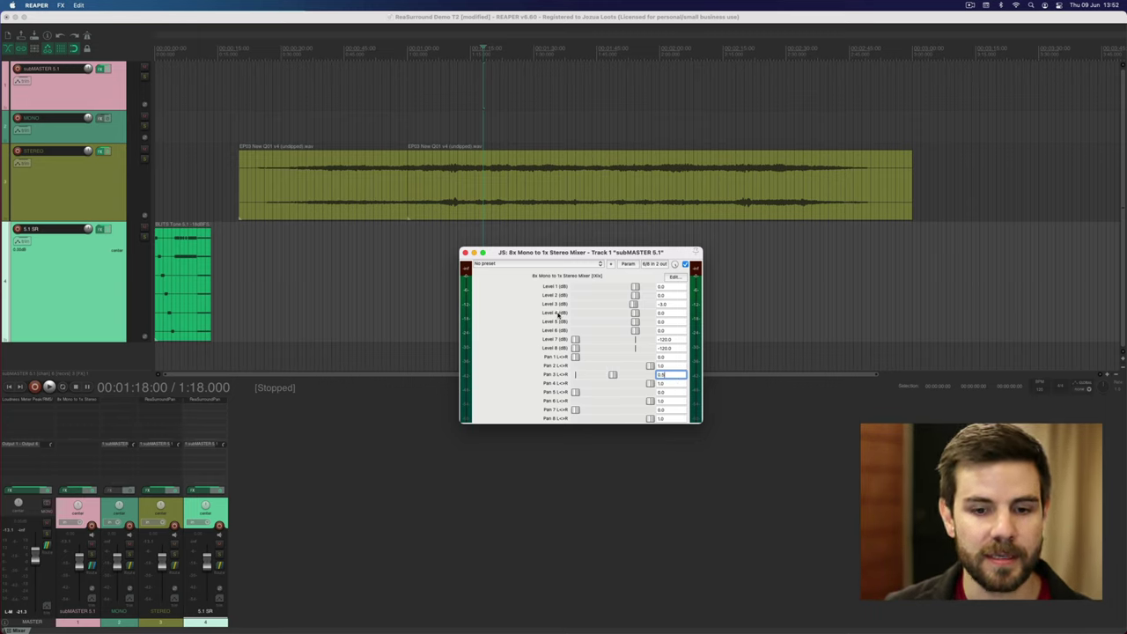
pyautogui.click(671, 383)
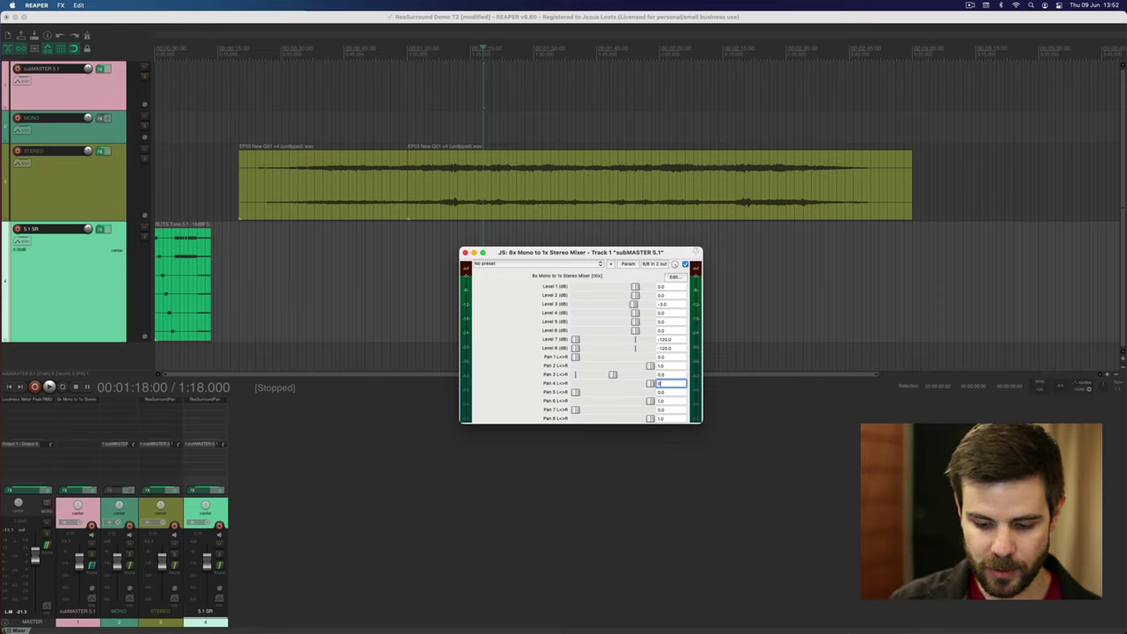
pyautogui.press('Return')
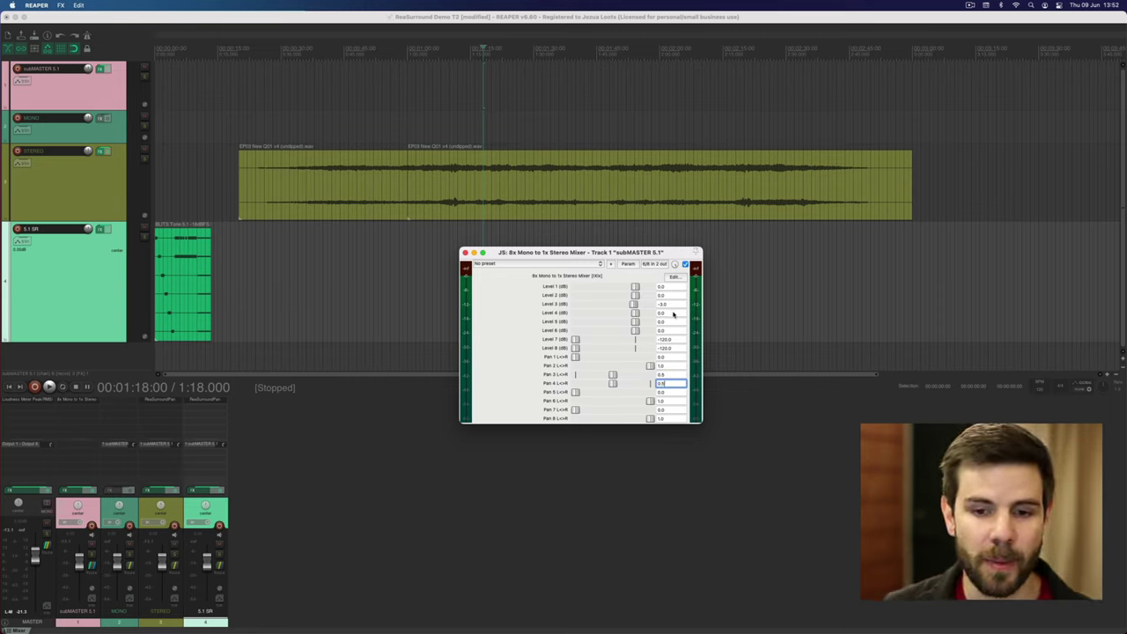
# - Set mixer Level 4 to -10 dB and Levels 5 and 6 to -6 dB
pyautogui.click(672, 312)
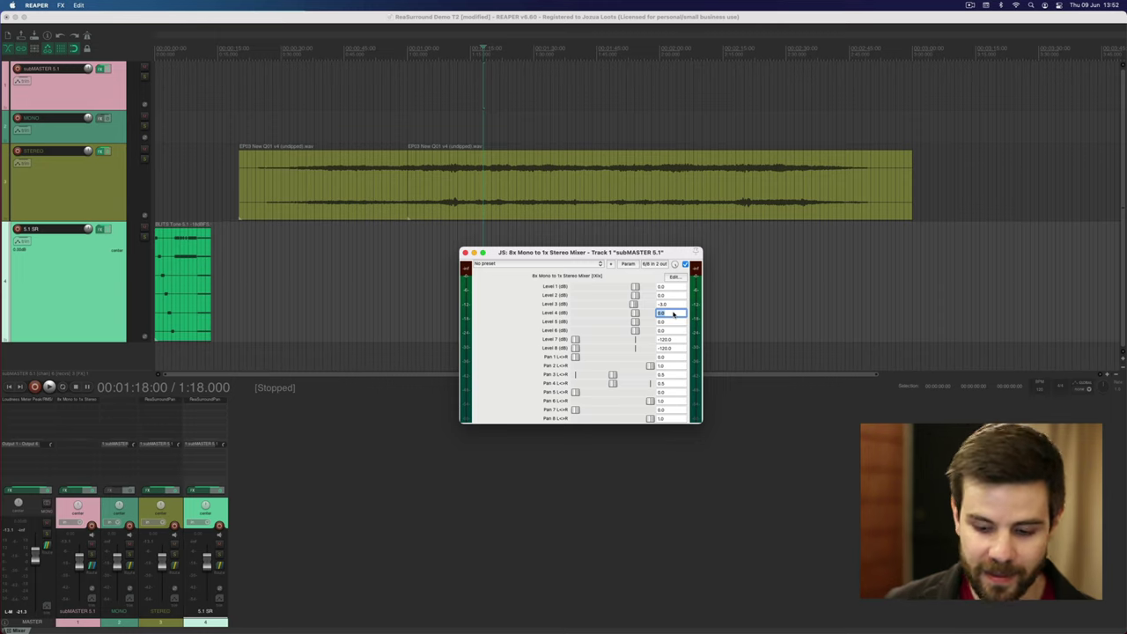
pyautogui.moveTo(633, 314); pyautogui.dragTo(565, 318)
pyautogui.click(676, 313)
pyautogui.write('-10')
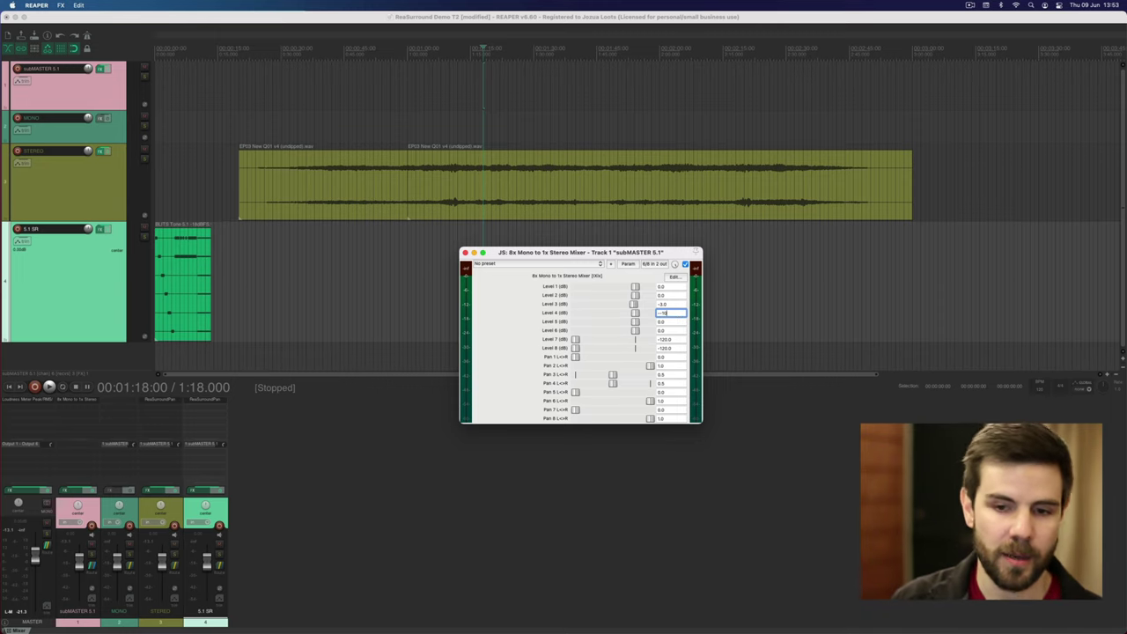
pyautogui.write('10')
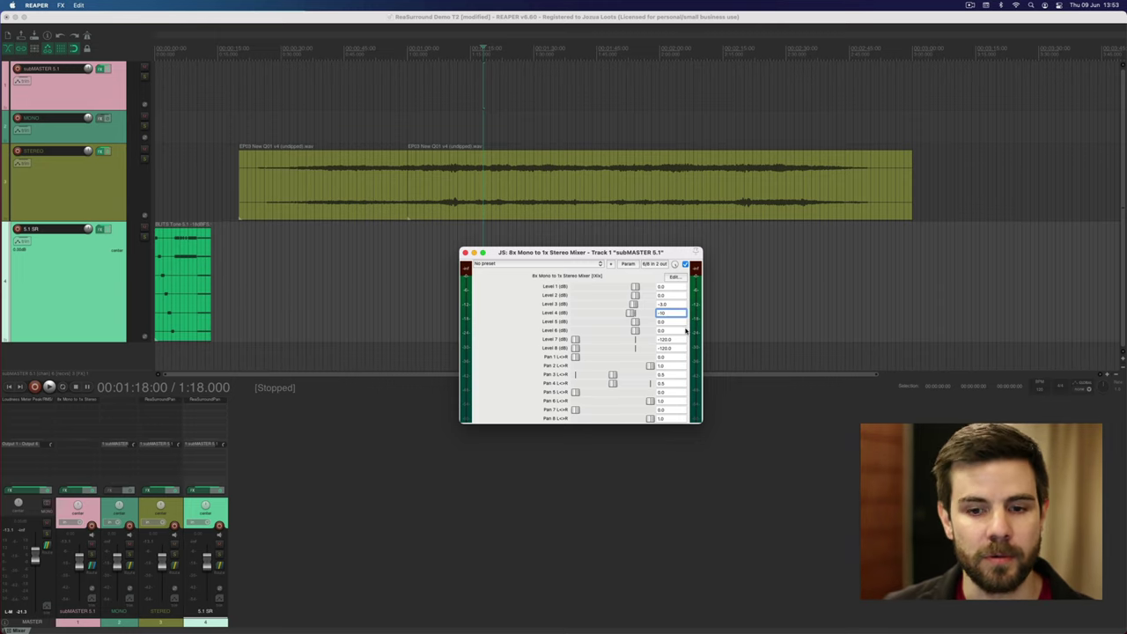
pyautogui.click(674, 322)
pyautogui.write('-6')
pyautogui.press('Return')
pyautogui.click(673, 330)
pyautogui.write('-6')
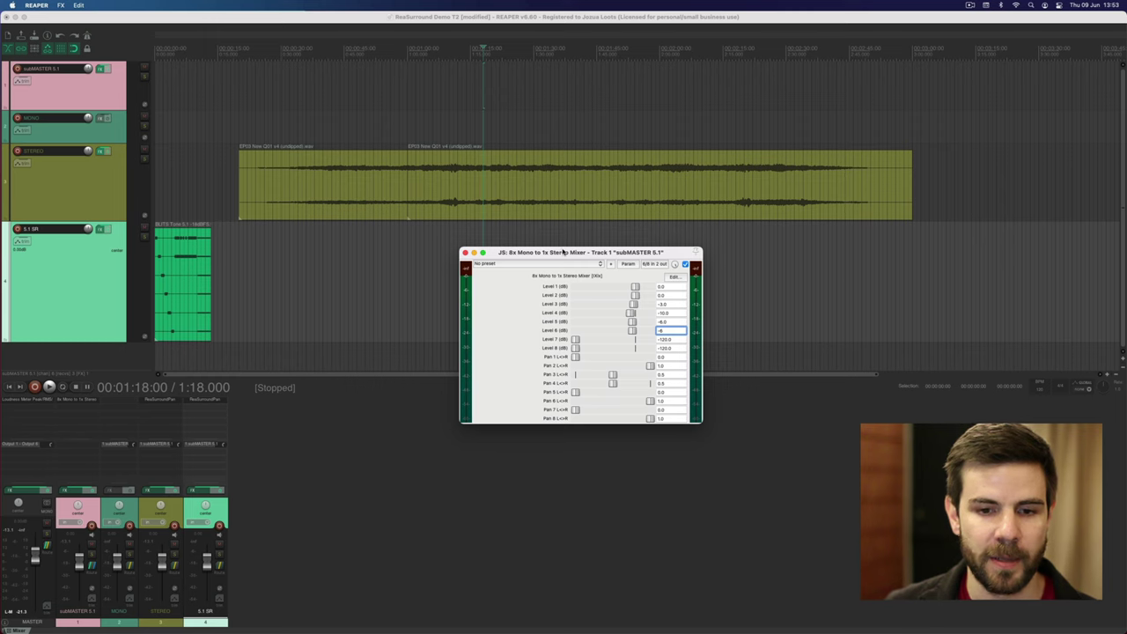
pyautogui.moveTo(563, 253); pyautogui.dragTo(599, 261)
pyautogui.click(420, 255)
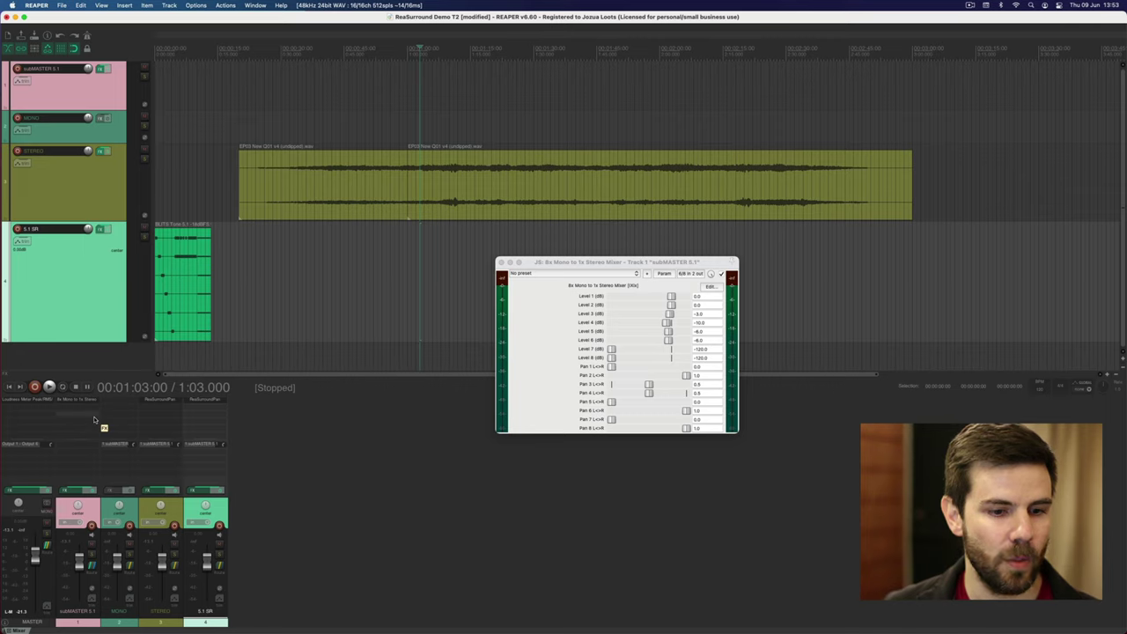
# - Add hardware output Output 1 / Output 2 to the master track's outputs
pyautogui.click(502, 262)
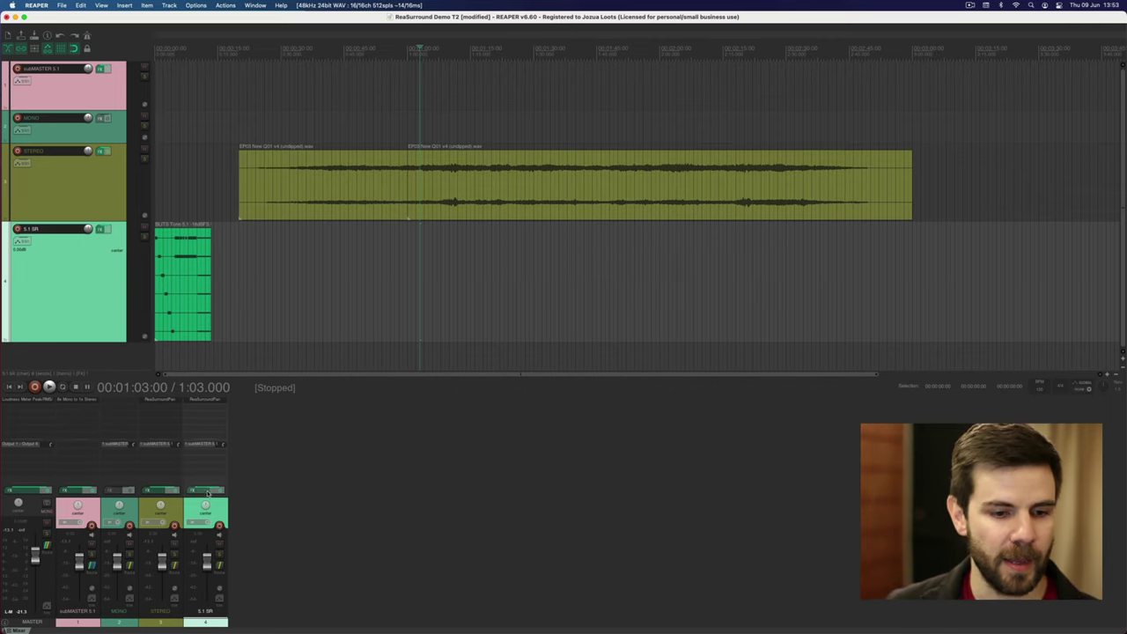
pyautogui.click(84, 506)
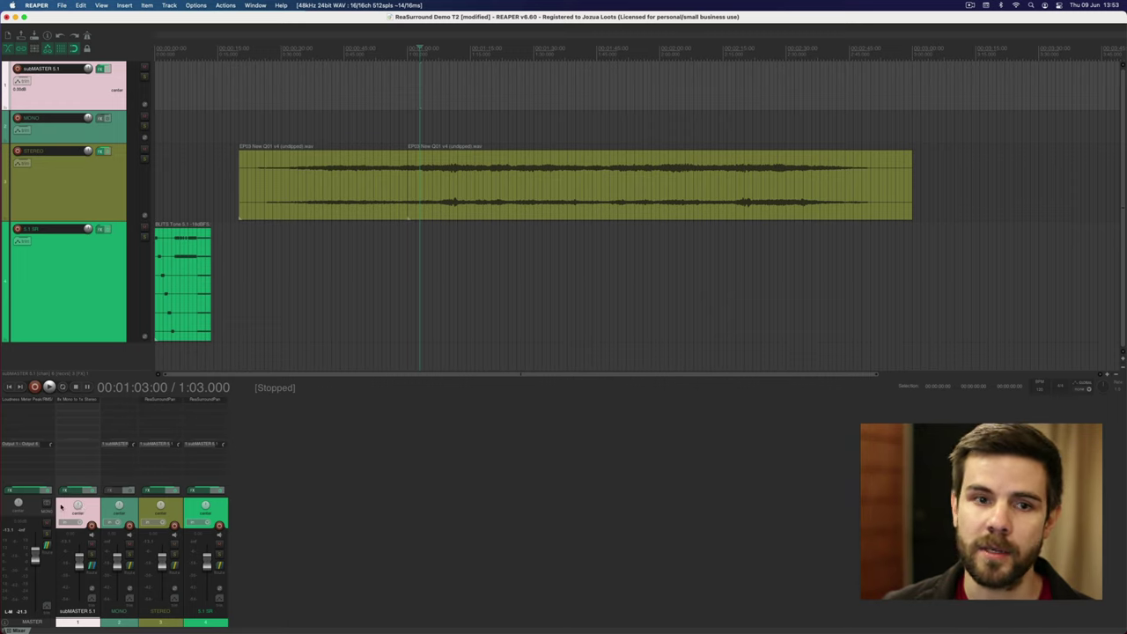
pyautogui.click(47, 545)
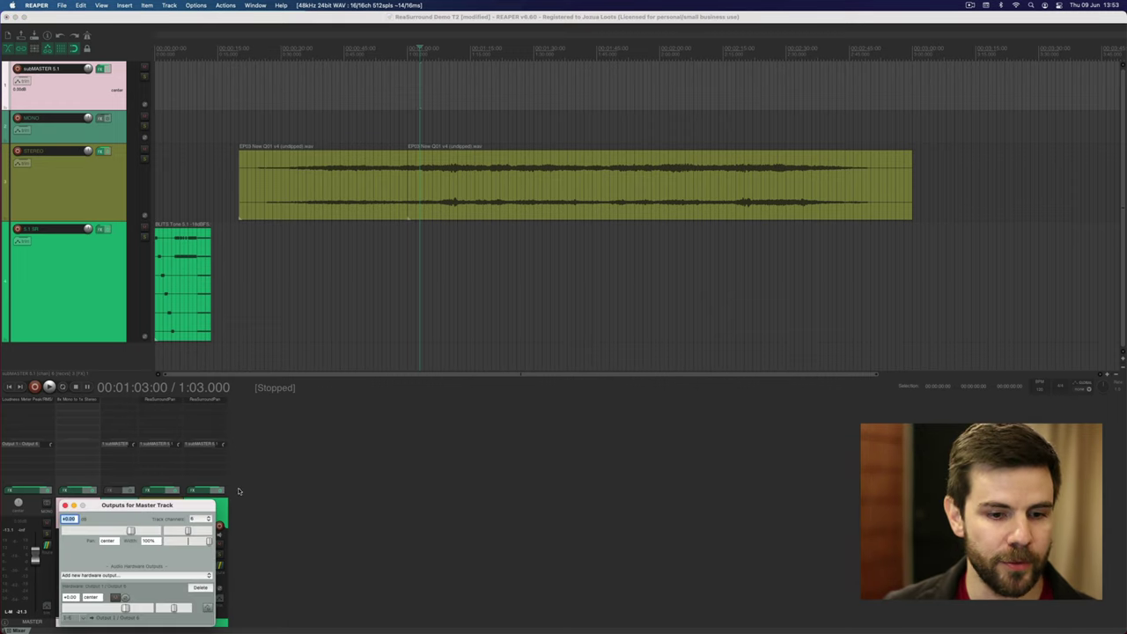
pyautogui.moveTo(132, 505); pyautogui.dragTo(479, 270)
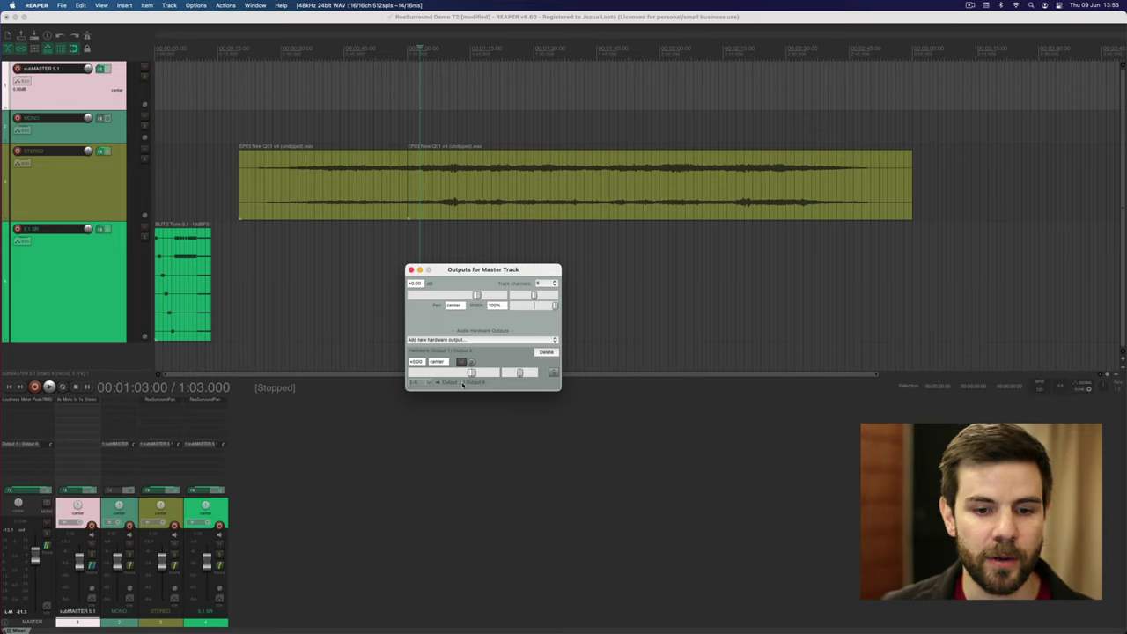
pyautogui.click(546, 340)
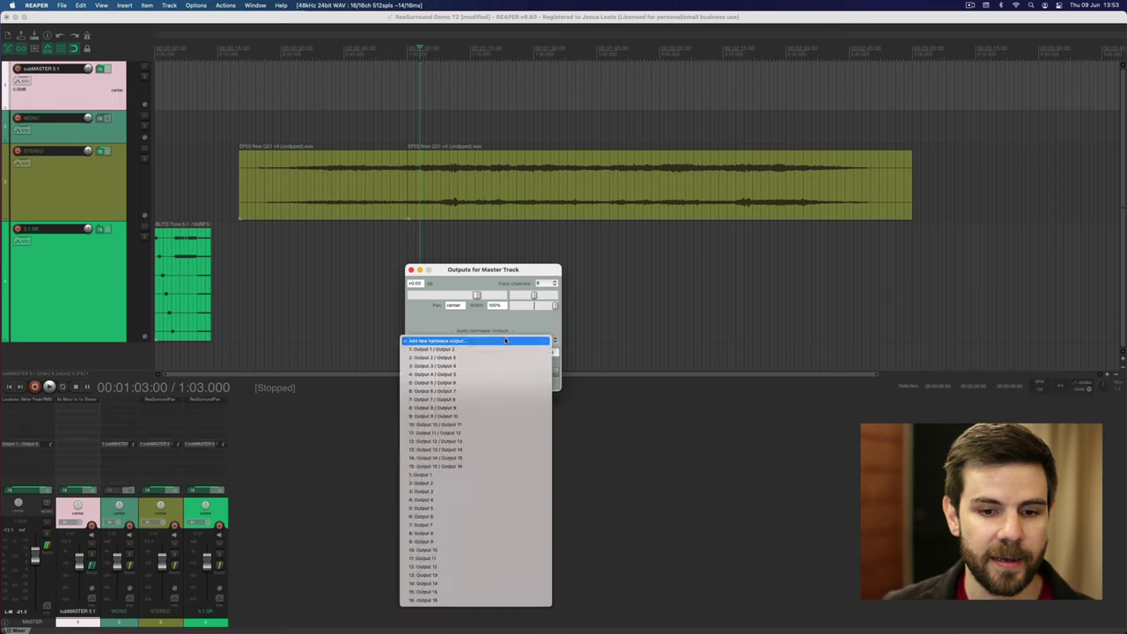
pyautogui.click(441, 353)
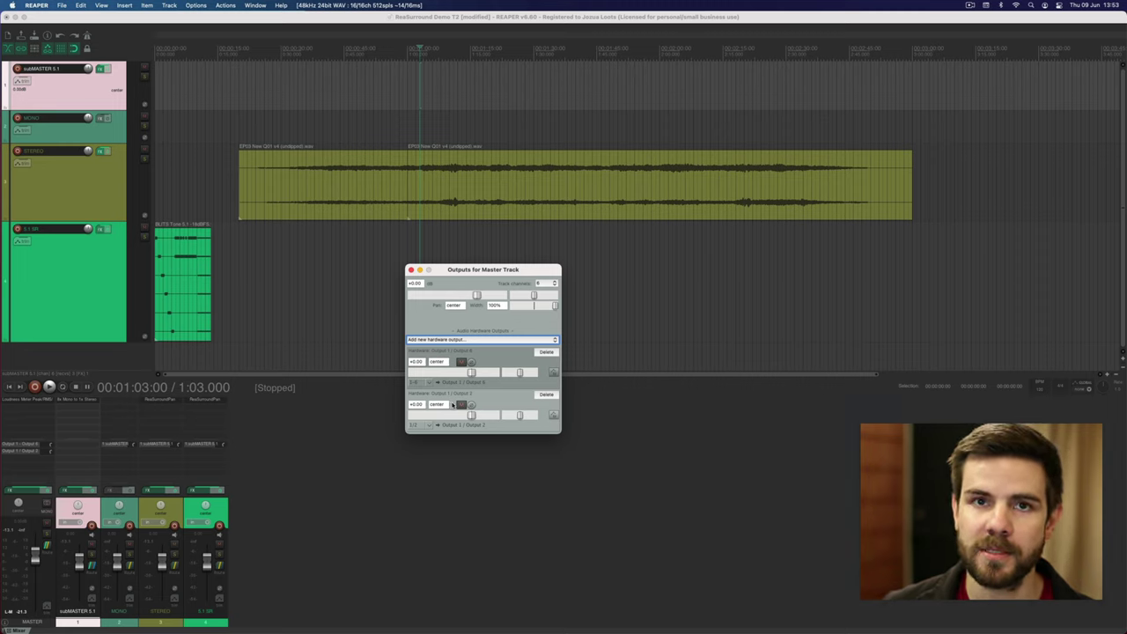
# - Mute the six-channel hardware output, keep the stereo pair live, and close the window
pyautogui.click(460, 404)
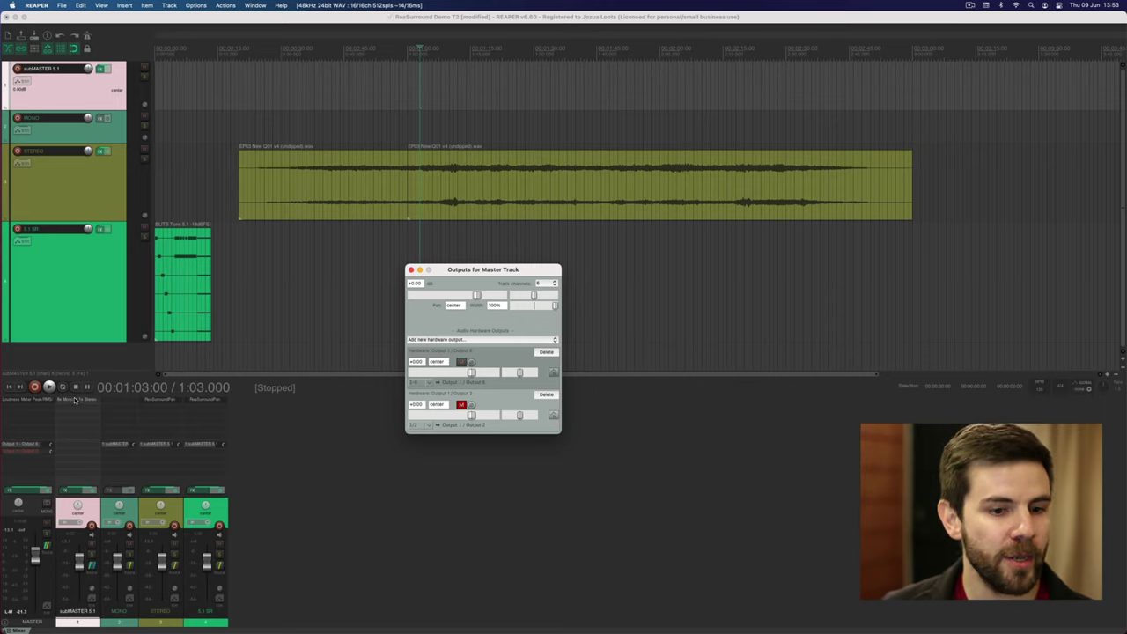
pyautogui.click(460, 361)
pyautogui.click(460, 404)
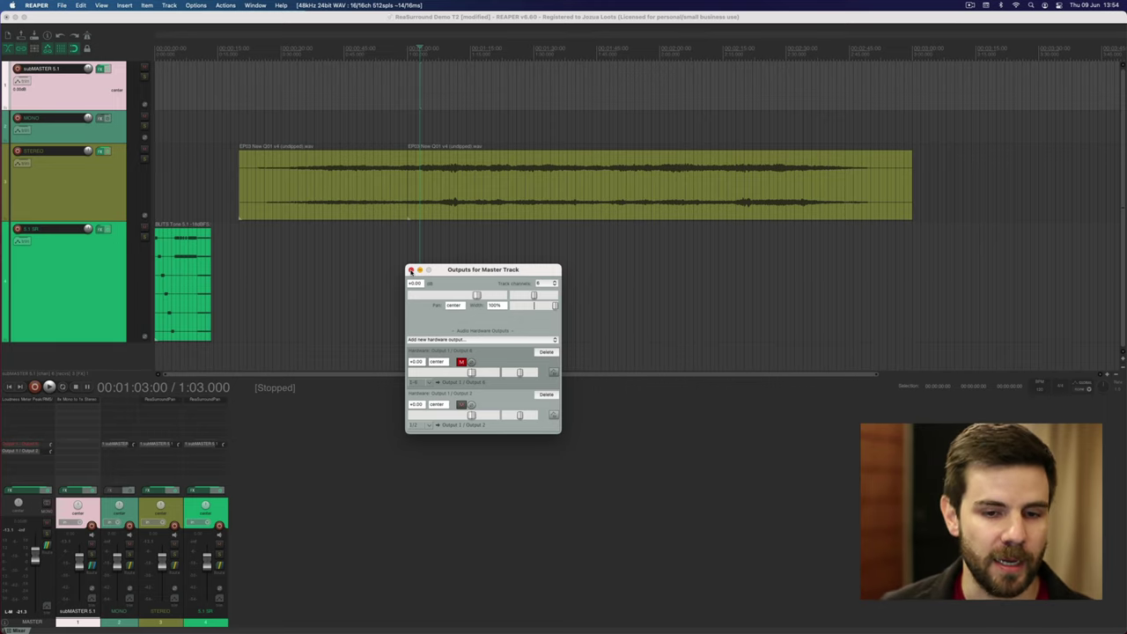
pyautogui.click(411, 270)
pyautogui.click(408, 258)
# - Audition the stereo fold-down by playing the project, then stop playback at 0:00.000
pyautogui.press('space')
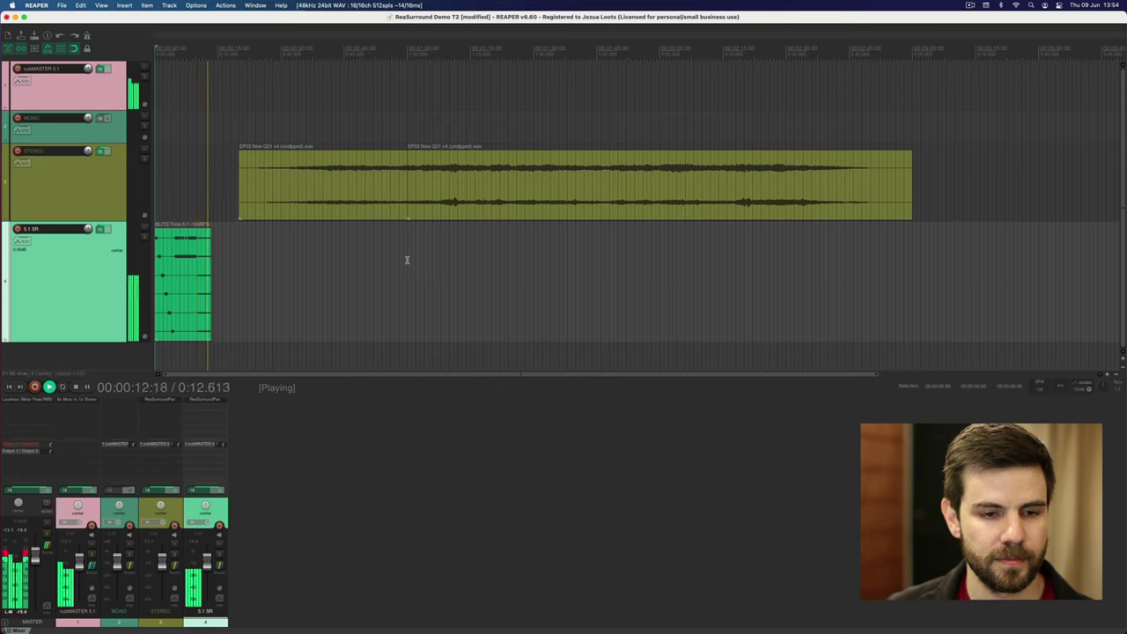
pyautogui.press('space')
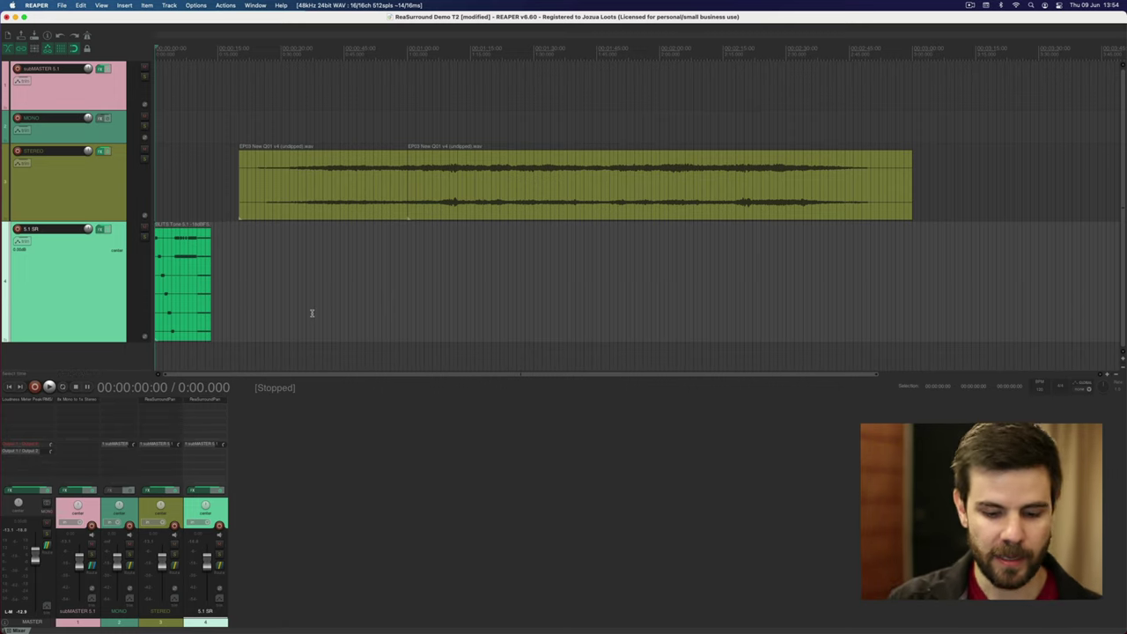
# - Render the time selection in stereo to ReaSurround Demo T2.wav (24-bit, 48 kHz), then close the render window
pyautogui.press('super+alt+r')
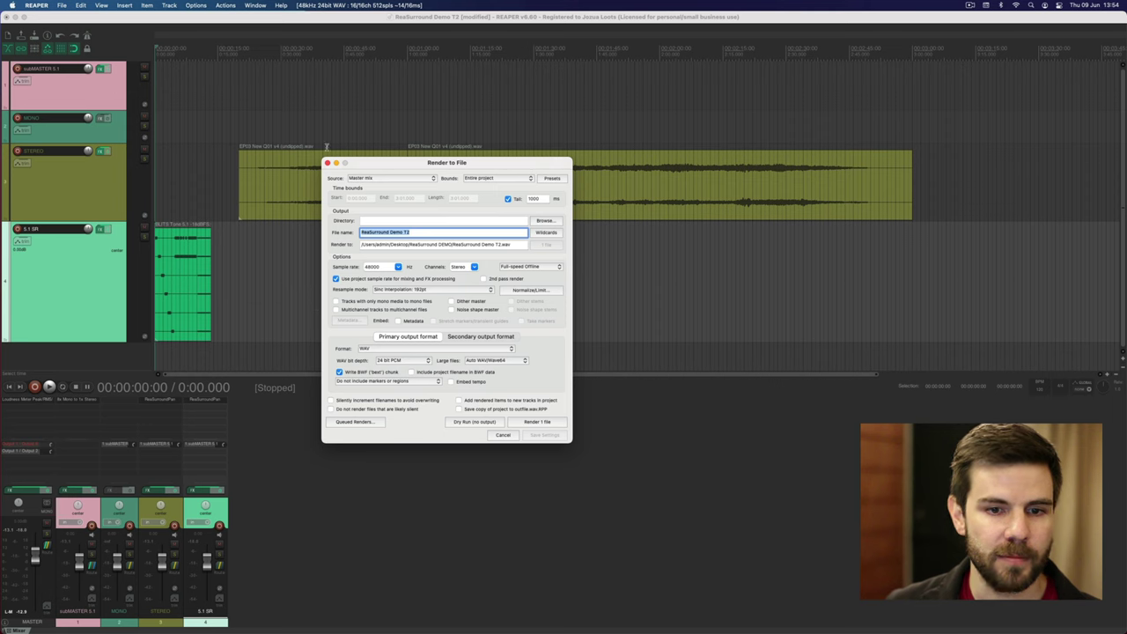
pyautogui.click(192, 257)
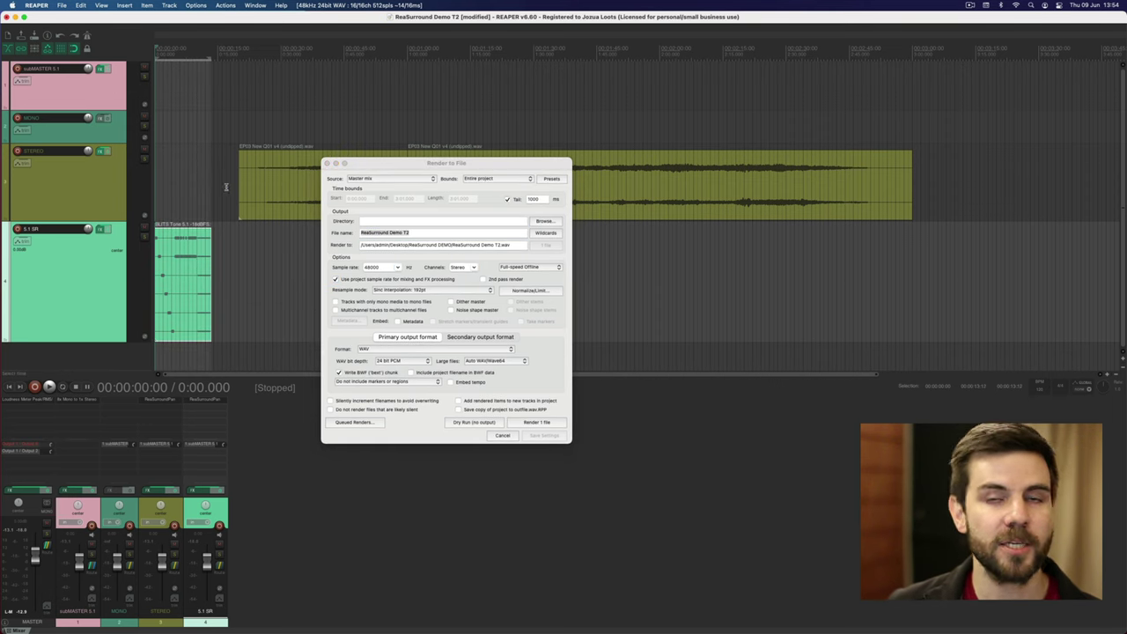
pyautogui.click(392, 178)
pyautogui.click(392, 178)
pyautogui.click(497, 178)
pyautogui.click(483, 189)
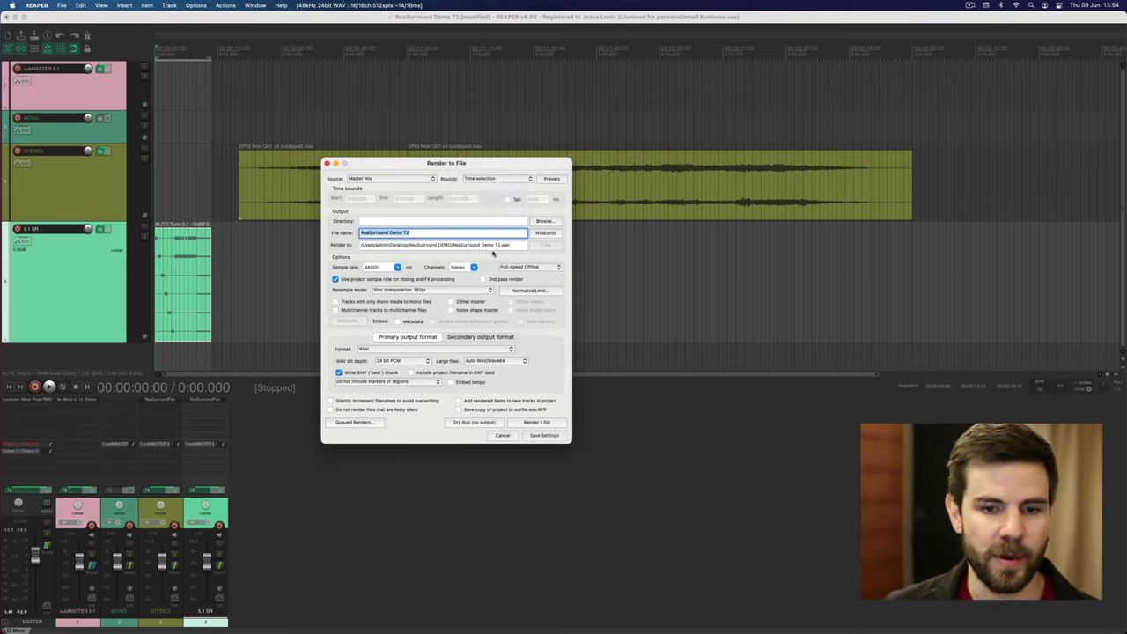
pyautogui.click(474, 268)
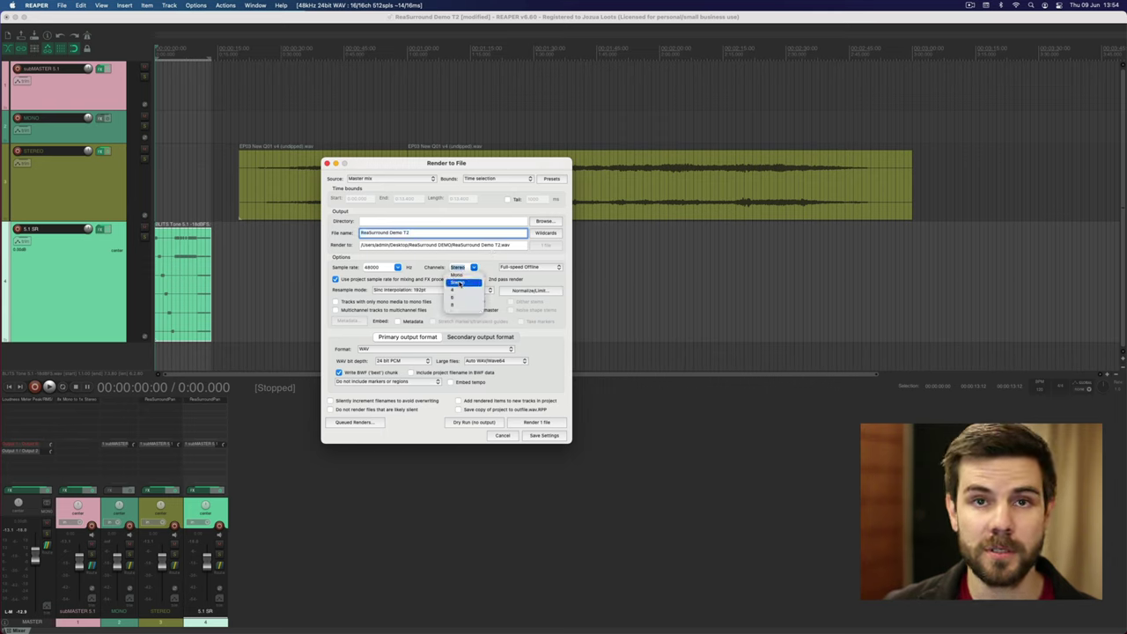
pyautogui.click(467, 282)
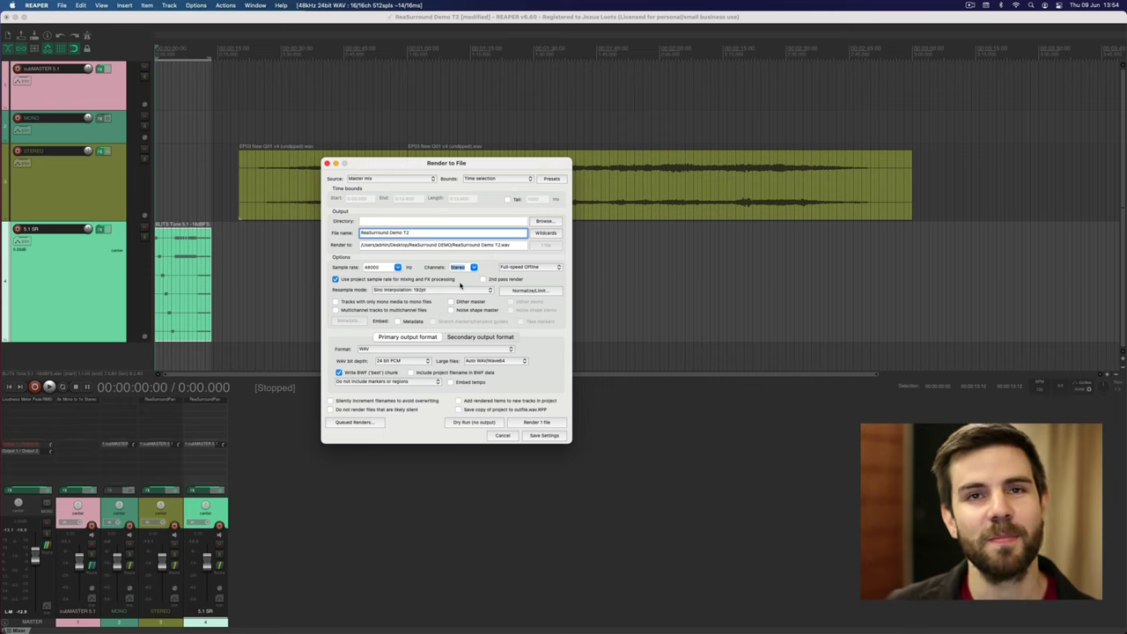
pyautogui.click(544, 422)
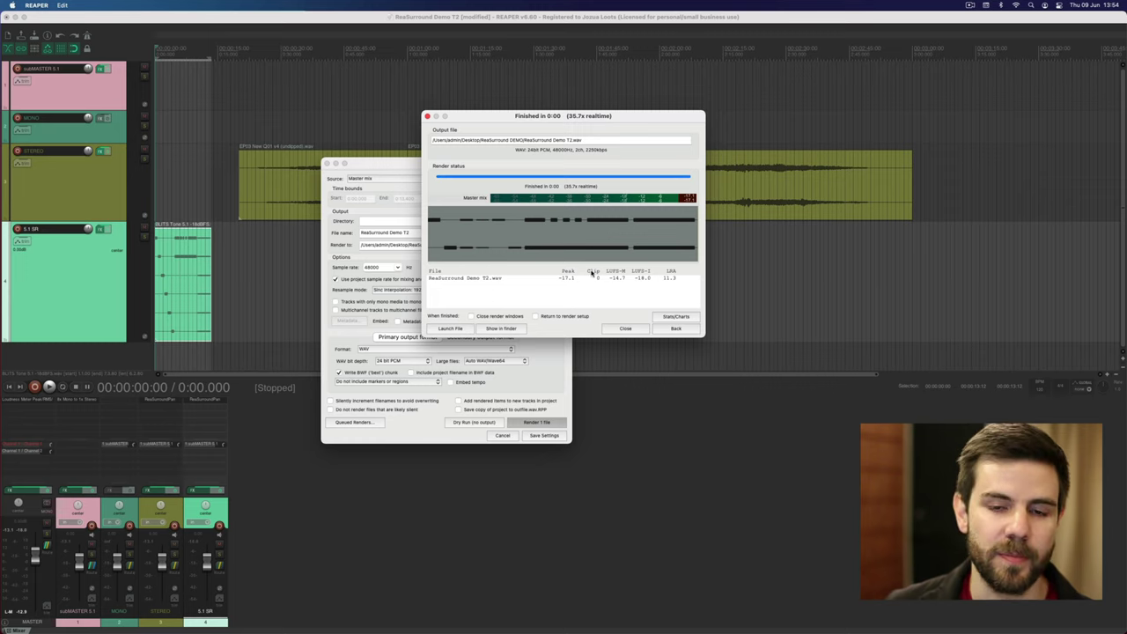
pyautogui.click(636, 328)
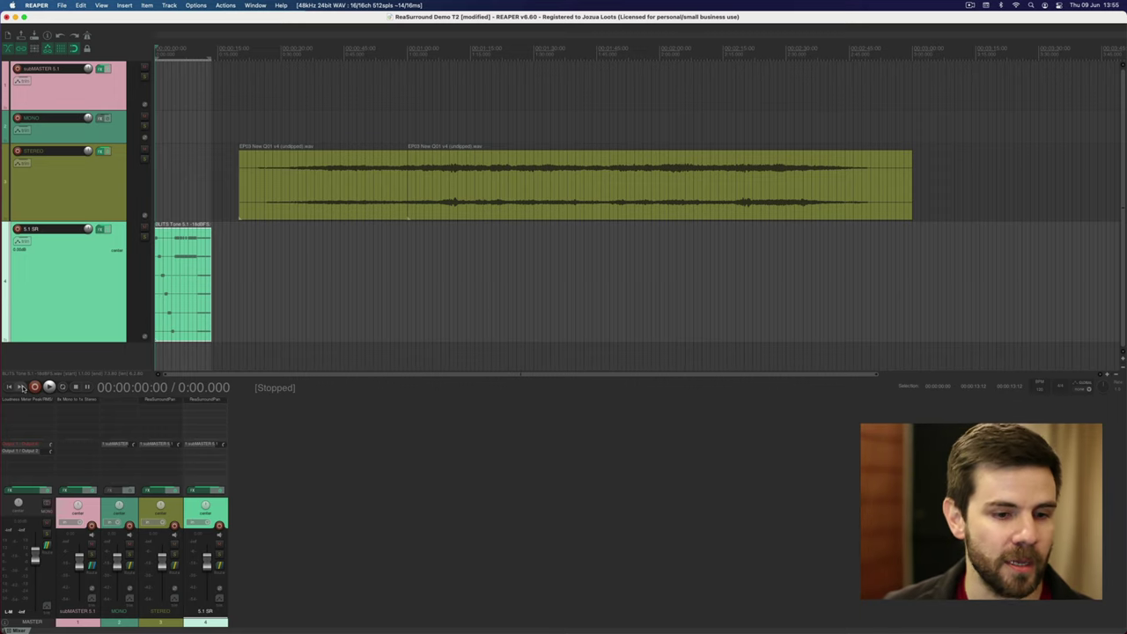
# - Bypass the 8x Mono to 1x Stereo Mixer on subMASTER 5.1
pyautogui.click(77, 399)
pyautogui.click(721, 274)
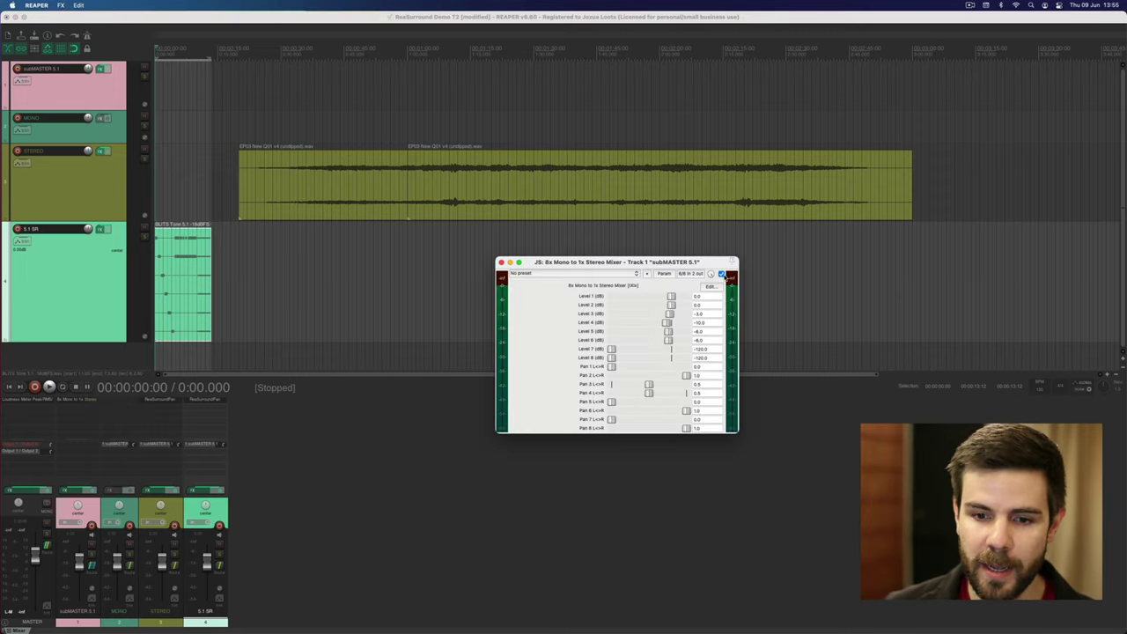
pyautogui.click(501, 262)
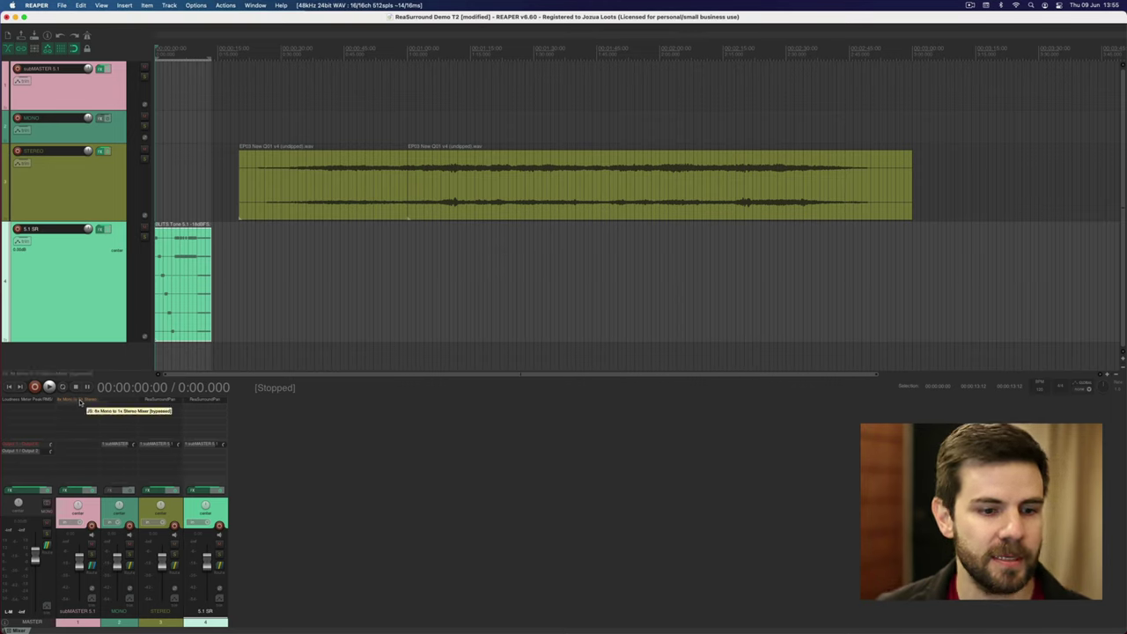
# - Route the master to the six-channel 1/6 output and mute the stereo Output 1/2
pyautogui.click(42, 553)
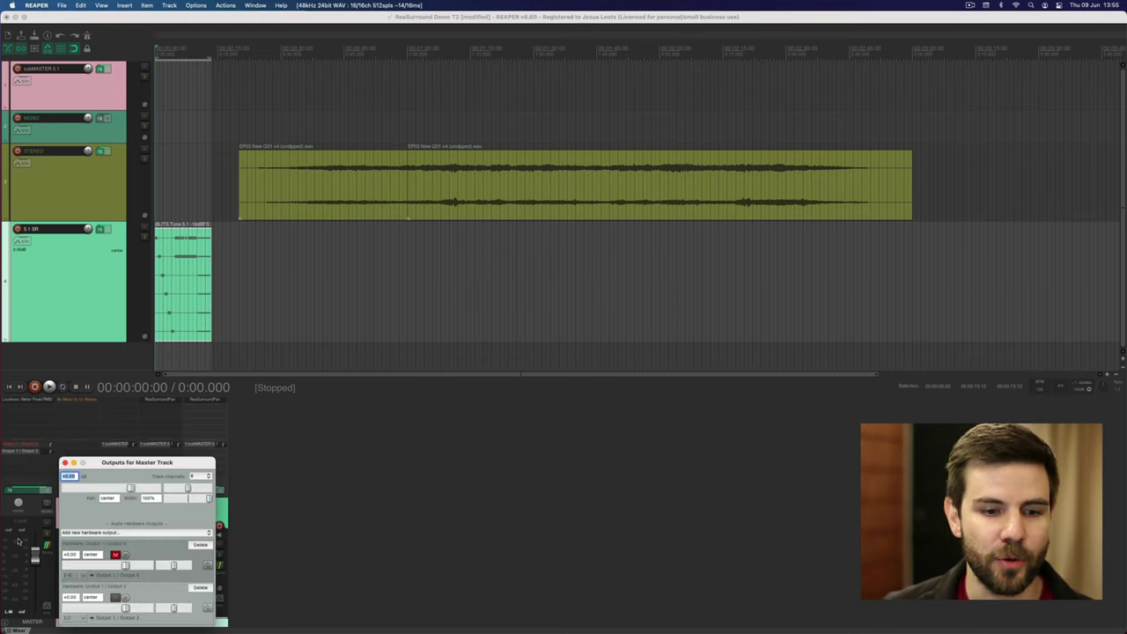
pyautogui.moveTo(147, 457); pyautogui.dragTo(486, 300)
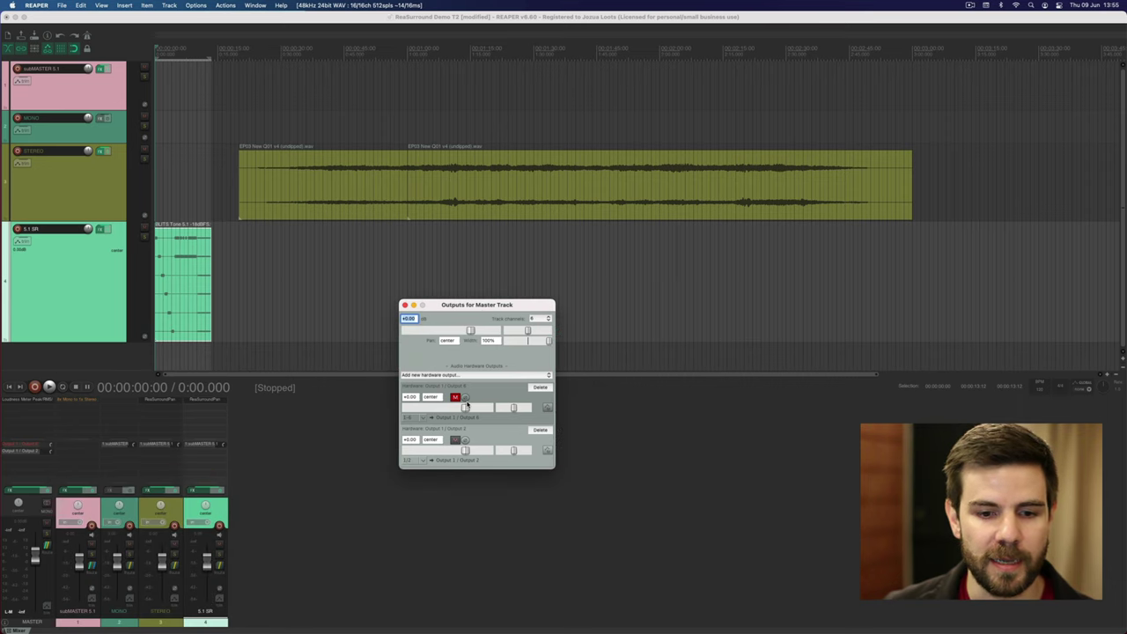
pyautogui.click(455, 439)
pyautogui.click(454, 397)
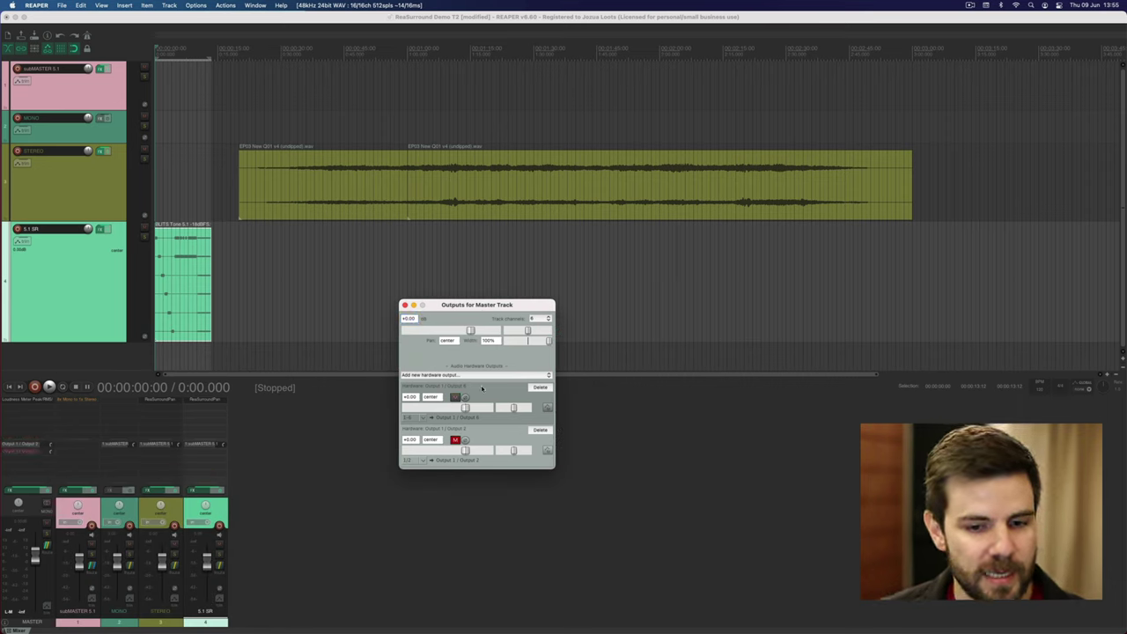
pyautogui.click(405, 304)
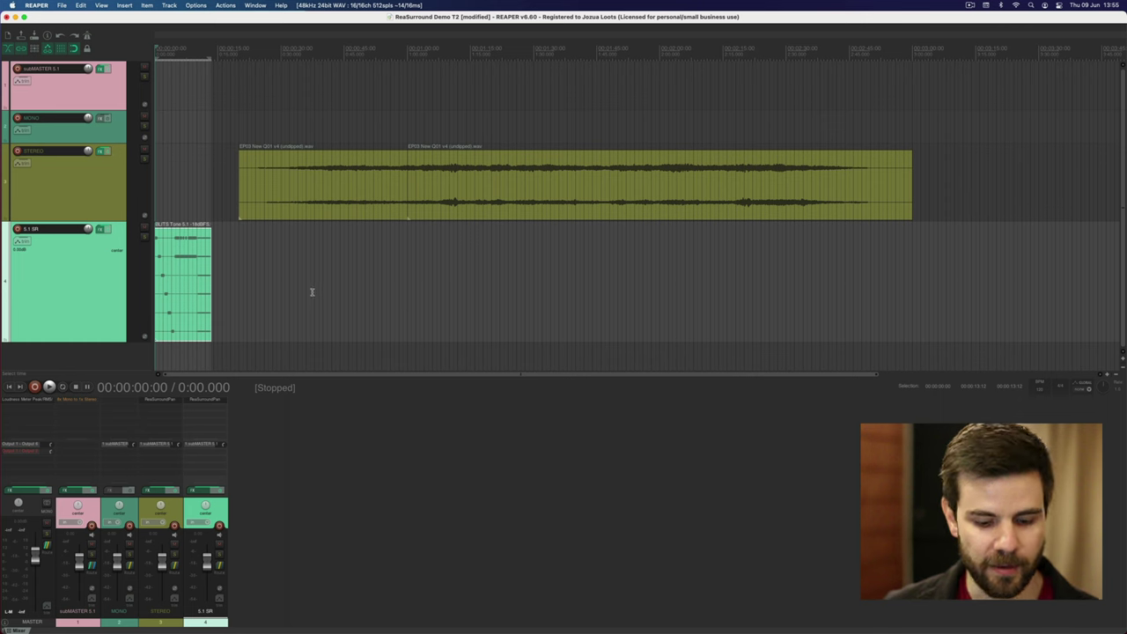
# - Re-render ReaSurround Demo T2.wav in stereo, overwriting the existing file, and close the render window
pyautogui.press('super+alt+r')
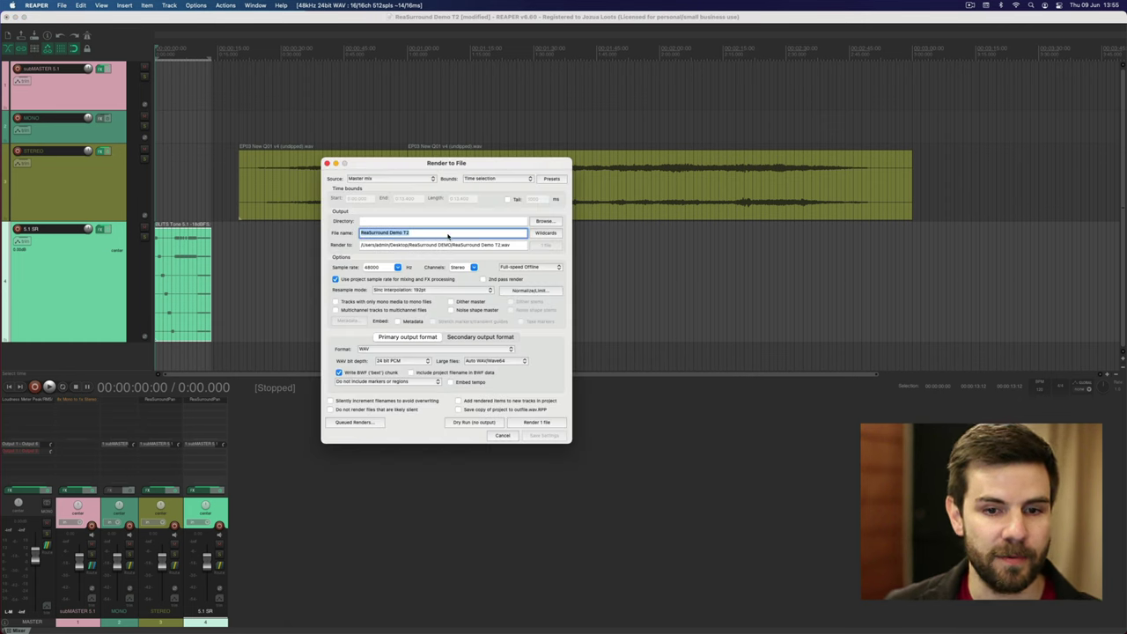
pyautogui.click(444, 263)
pyautogui.click(471, 269)
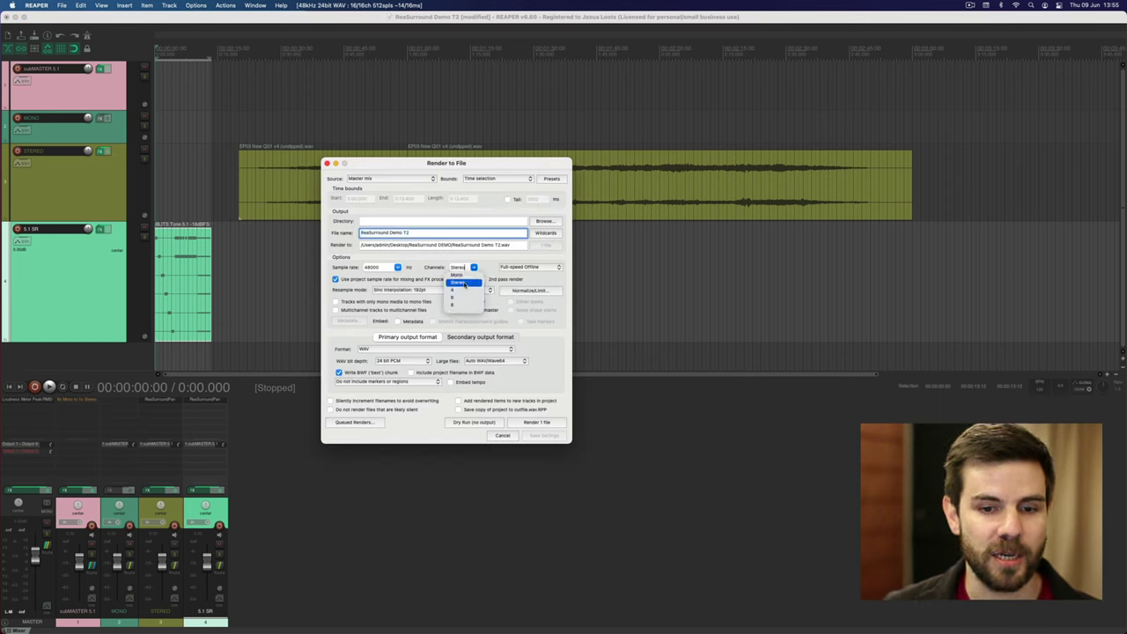
pyautogui.click(453, 300)
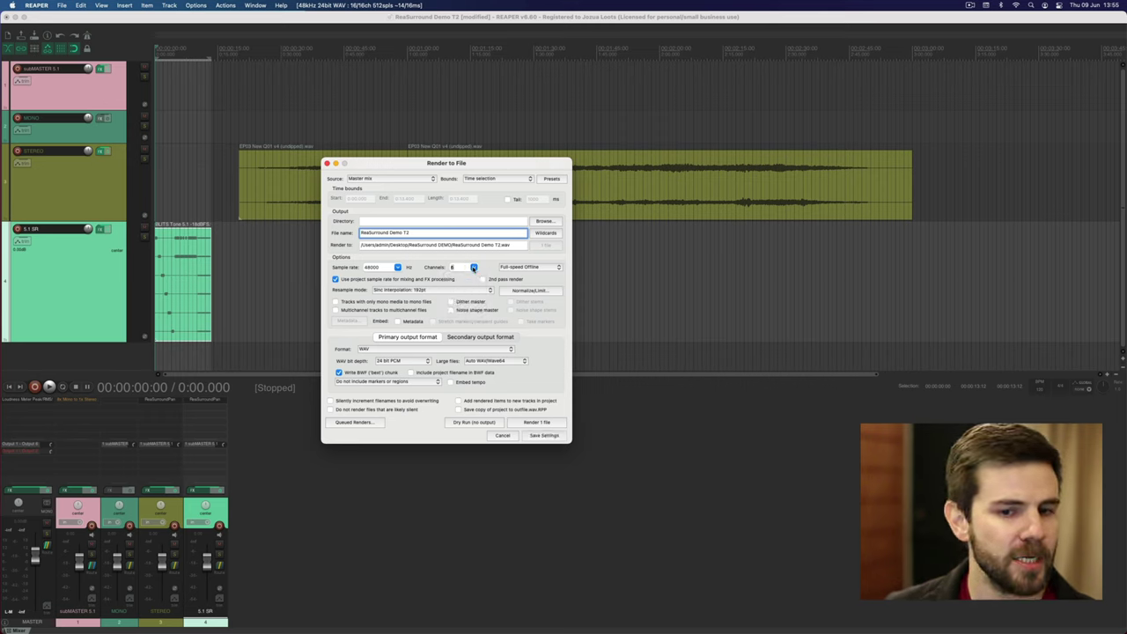
pyautogui.click(473, 266)
pyautogui.click(460, 282)
pyautogui.click(536, 423)
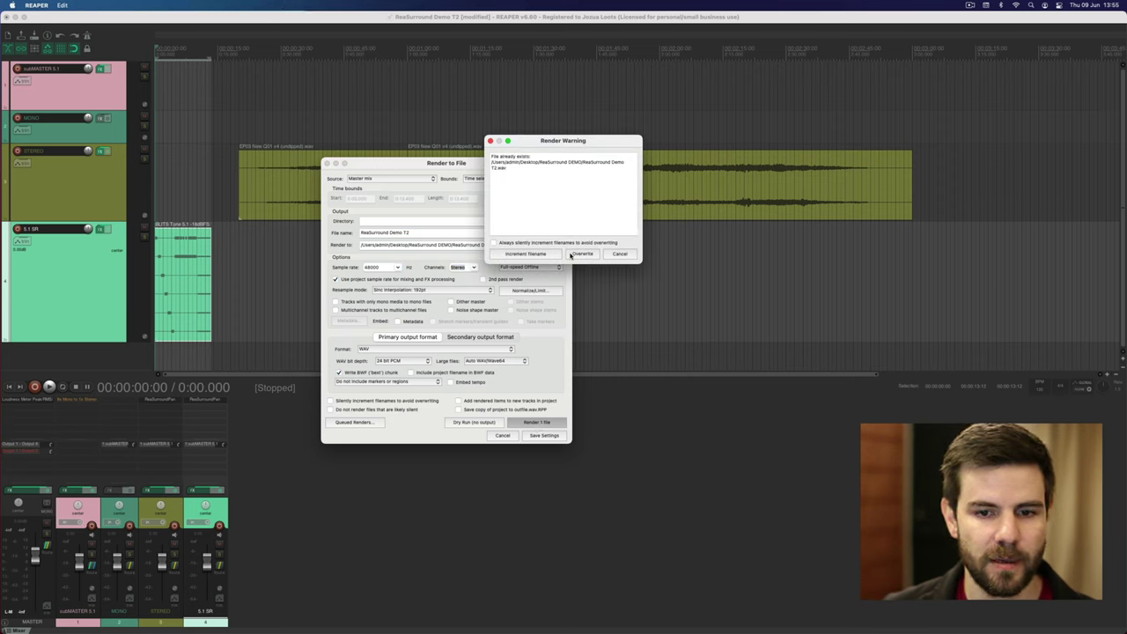
pyautogui.click(582, 254)
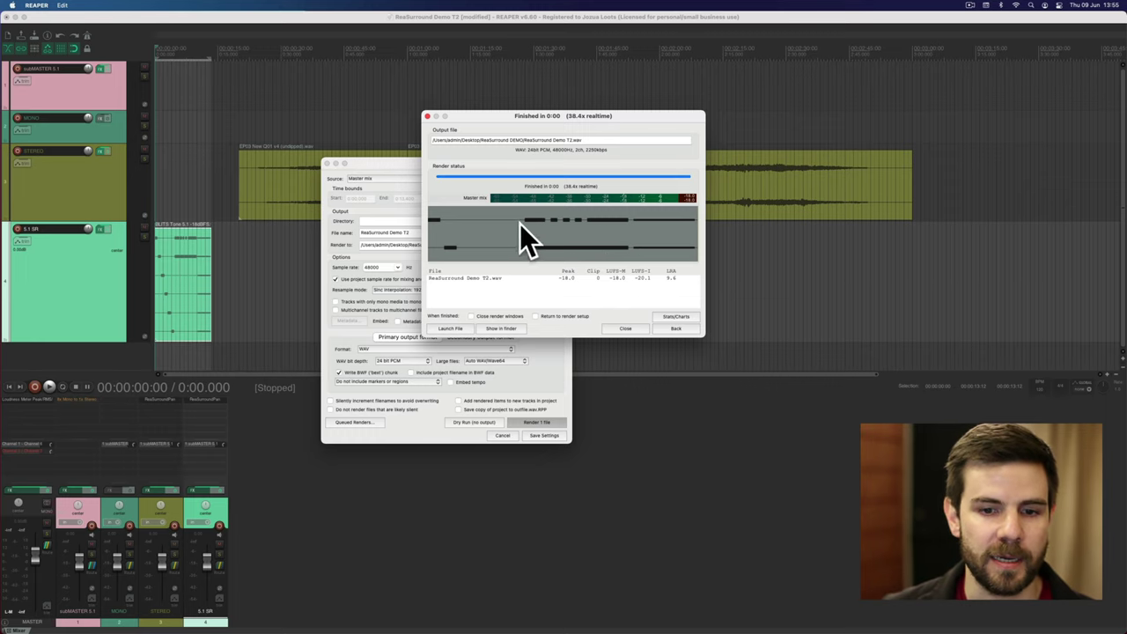
pyautogui.click(637, 329)
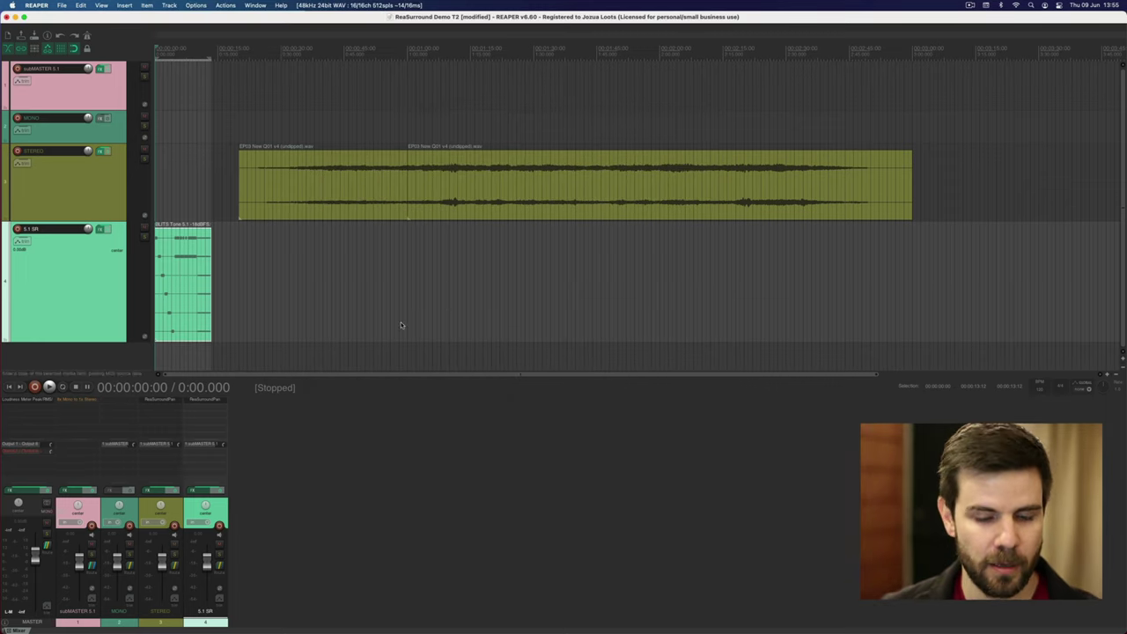
# - Render ReaSurround Demo T2.wav with 6 channels, overwriting the earlier stereo version
pyautogui.press('super+alt+r')
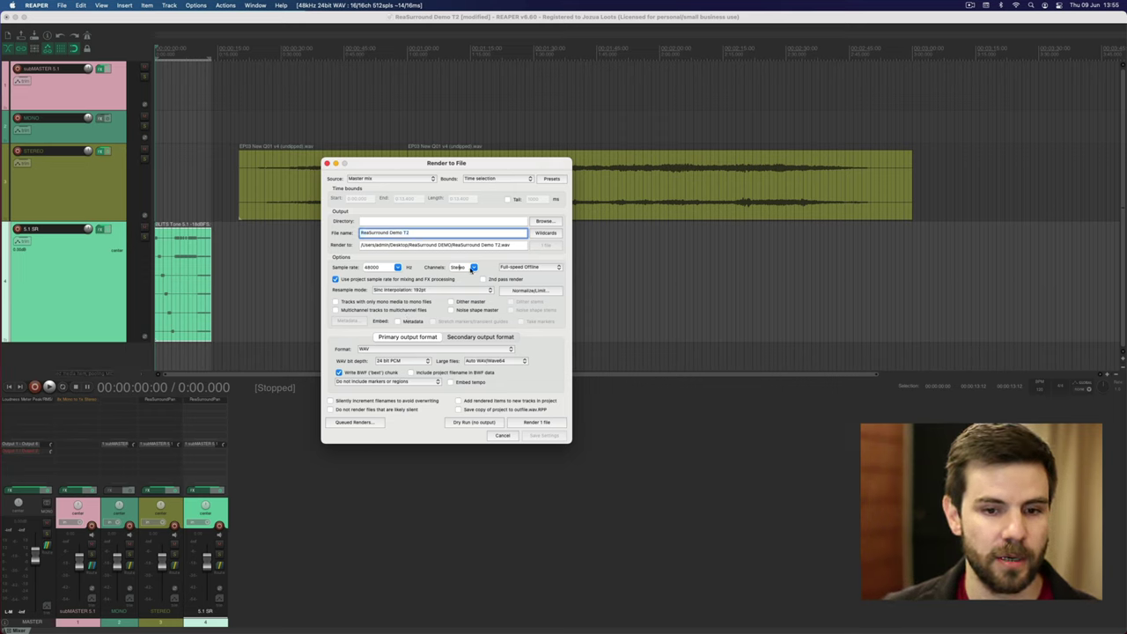
pyautogui.click(475, 268)
pyautogui.click(462, 298)
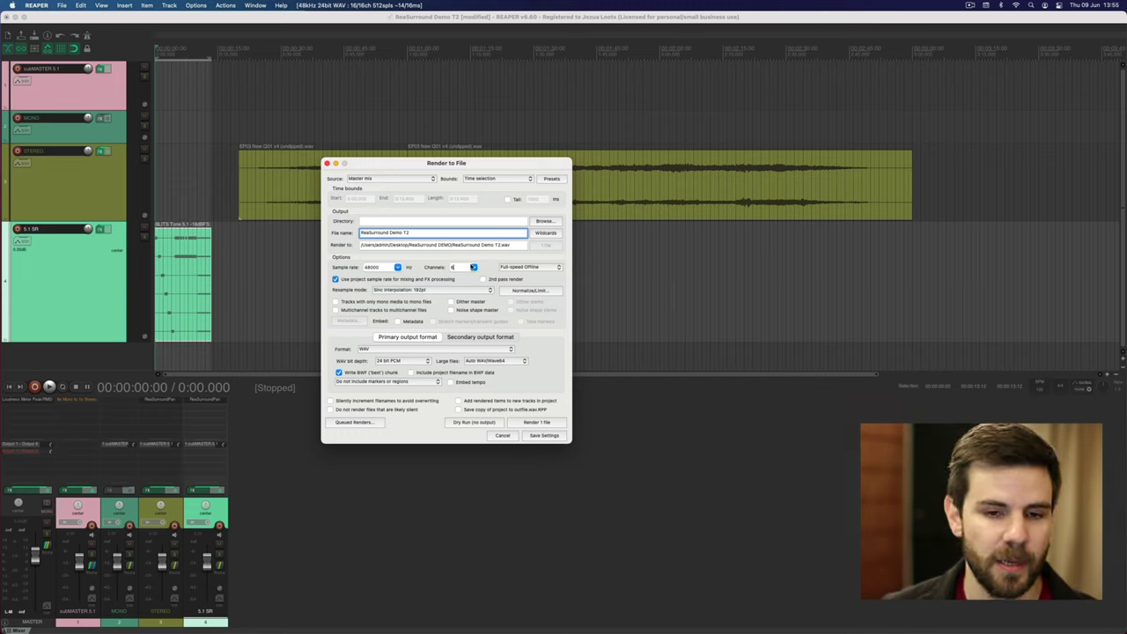
pyautogui.click(539, 423)
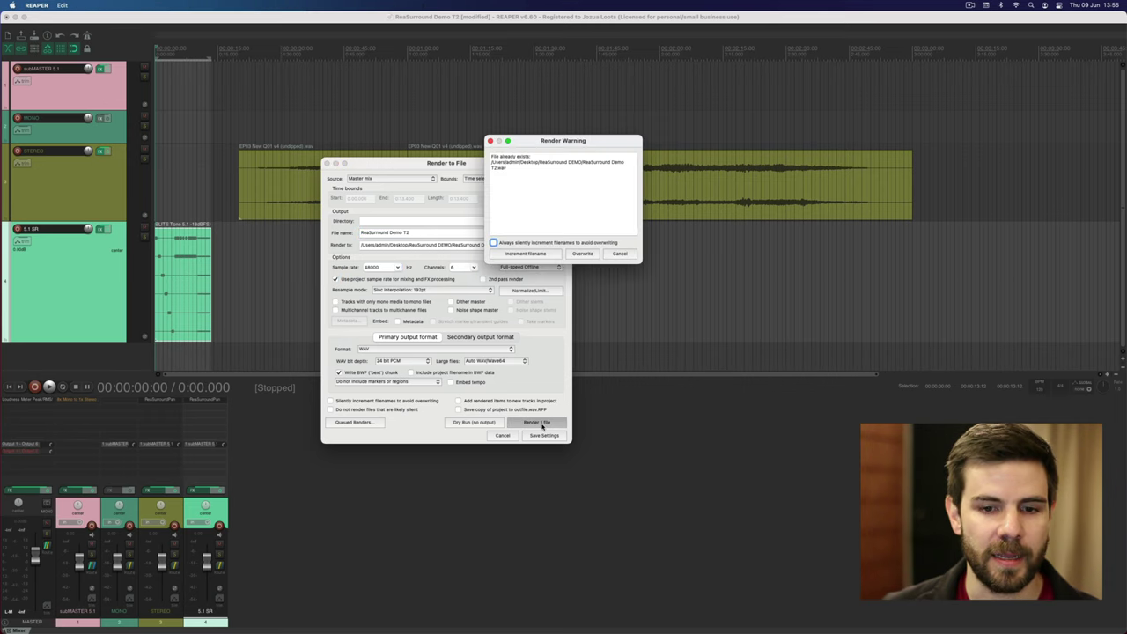
pyautogui.click(582, 254)
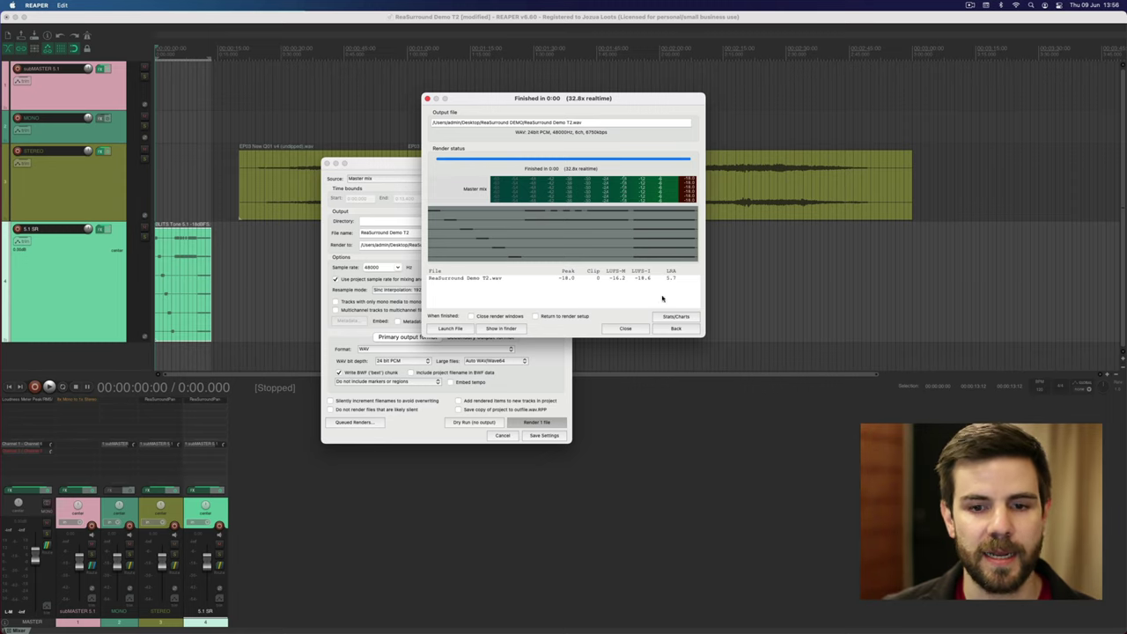
pyautogui.click(625, 327)
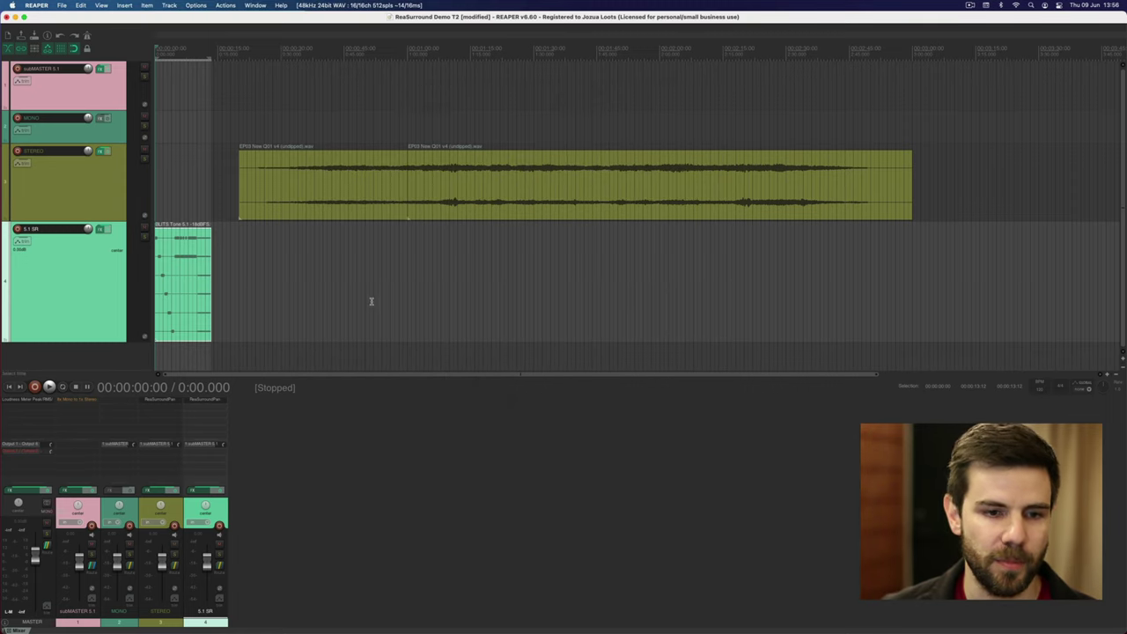